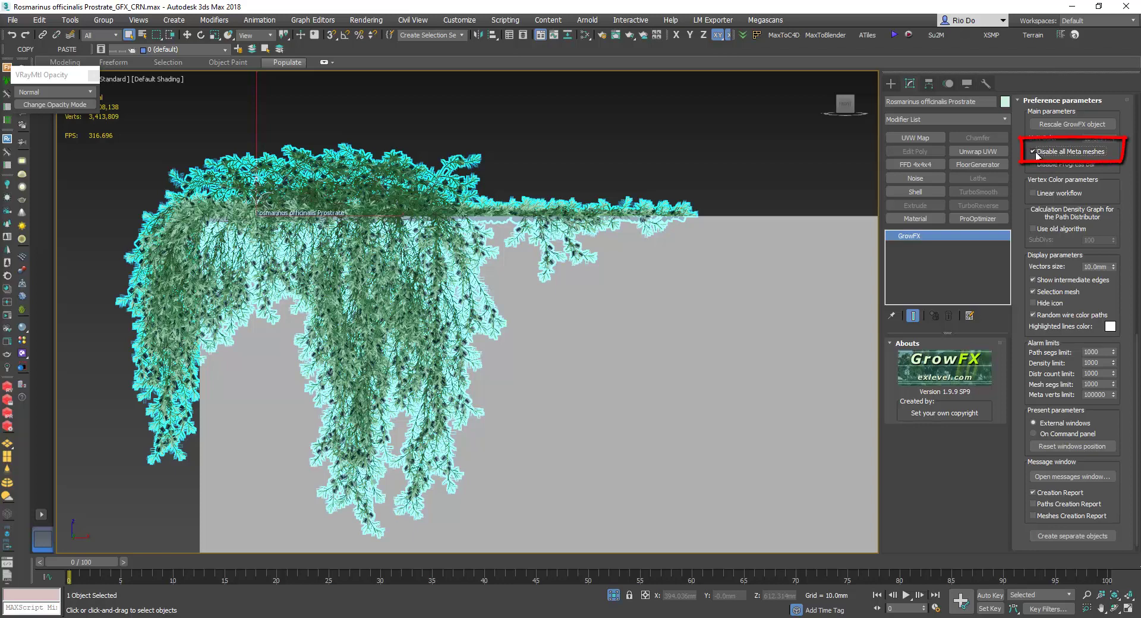
Enable manual updating and turn off all plant paths from Branches through Flower.
{"action": "scroll", "coordinate": [1110, 285], "scroll_direction": "up", "scroll_amount": 8}
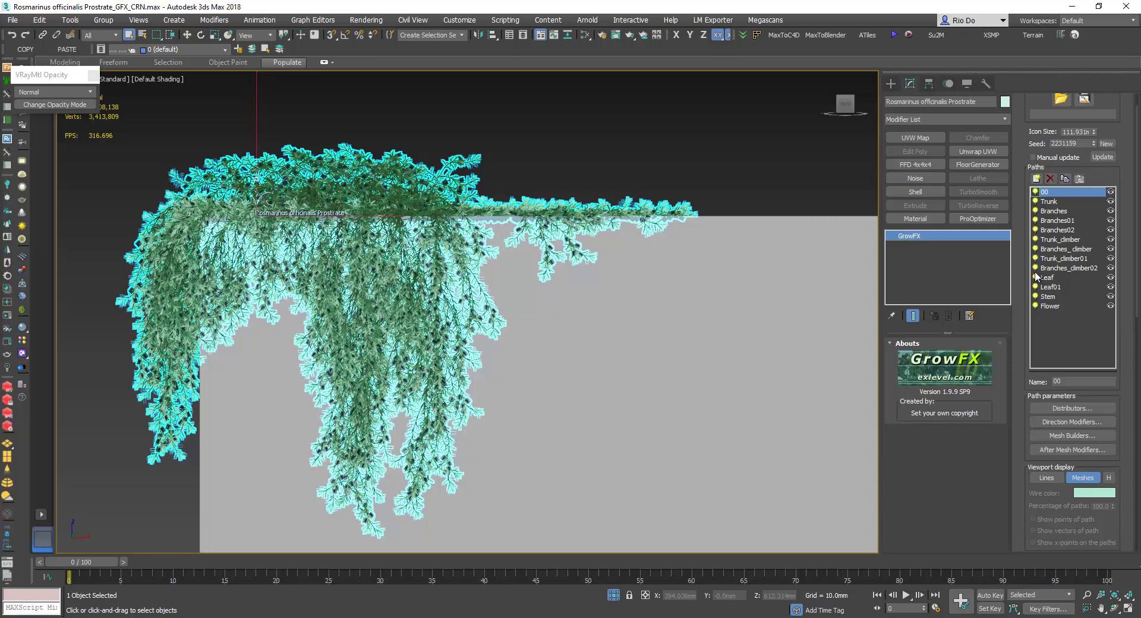
{"action": "left_click", "coordinate": [1035, 305]}
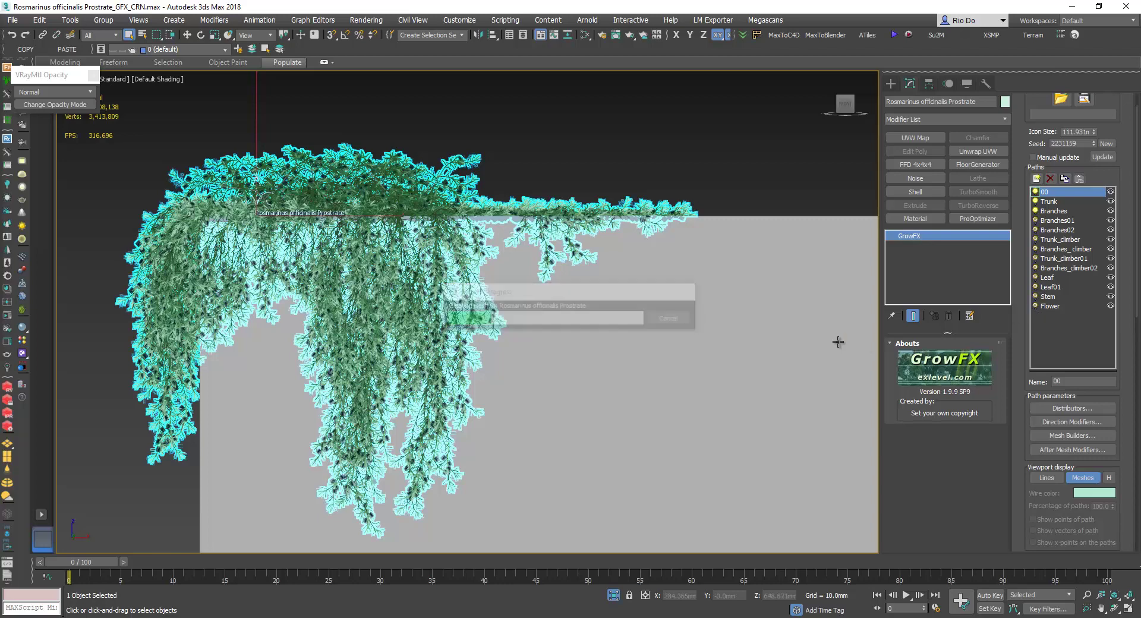
{"action": "left_click", "coordinate": [1036, 212]}
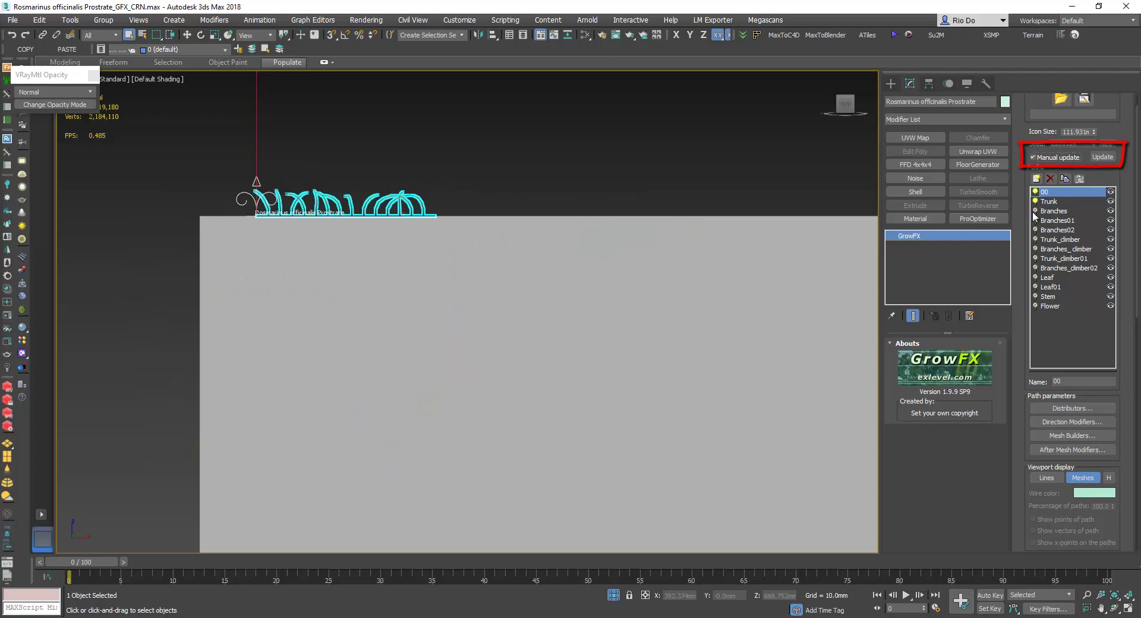
Turn the Branches, Branches01, Branches02 and Trunk_climber paths back on and return the plant to automatic updating.
{"action": "left_click", "coordinate": [1034, 211]}
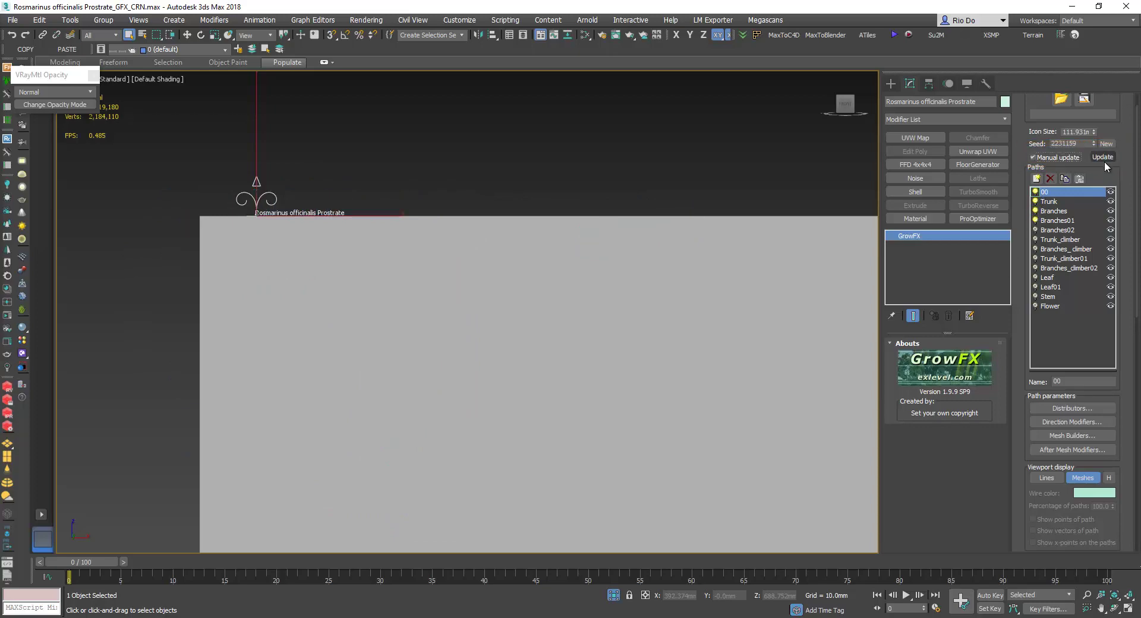
{"action": "left_click", "coordinate": [1035, 231]}
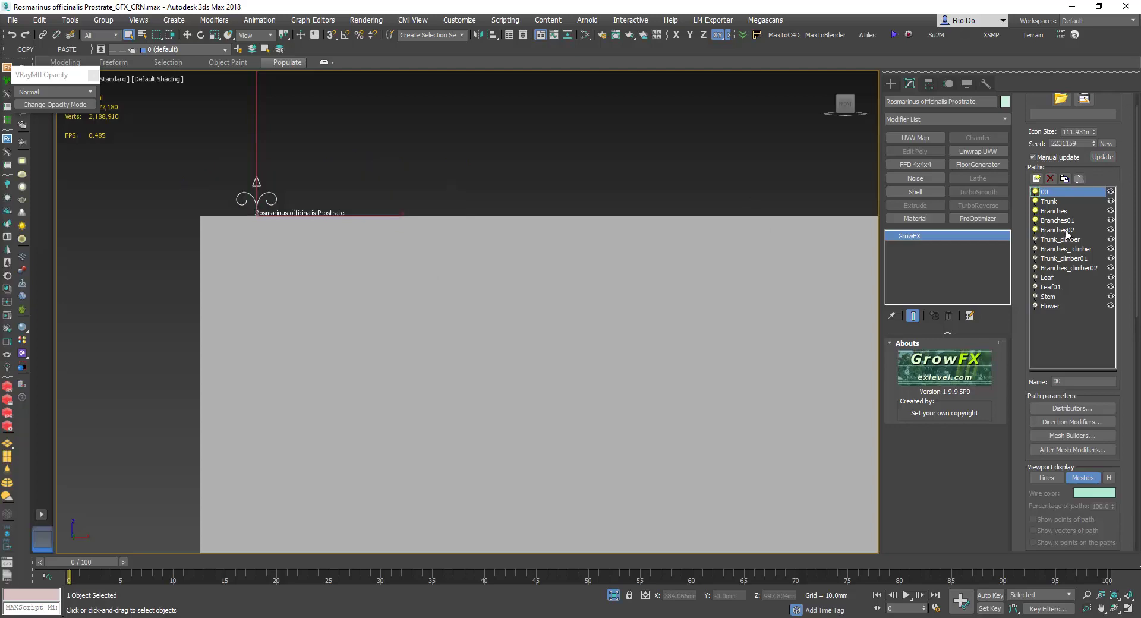
{"action": "left_click", "coordinate": [1035, 240]}
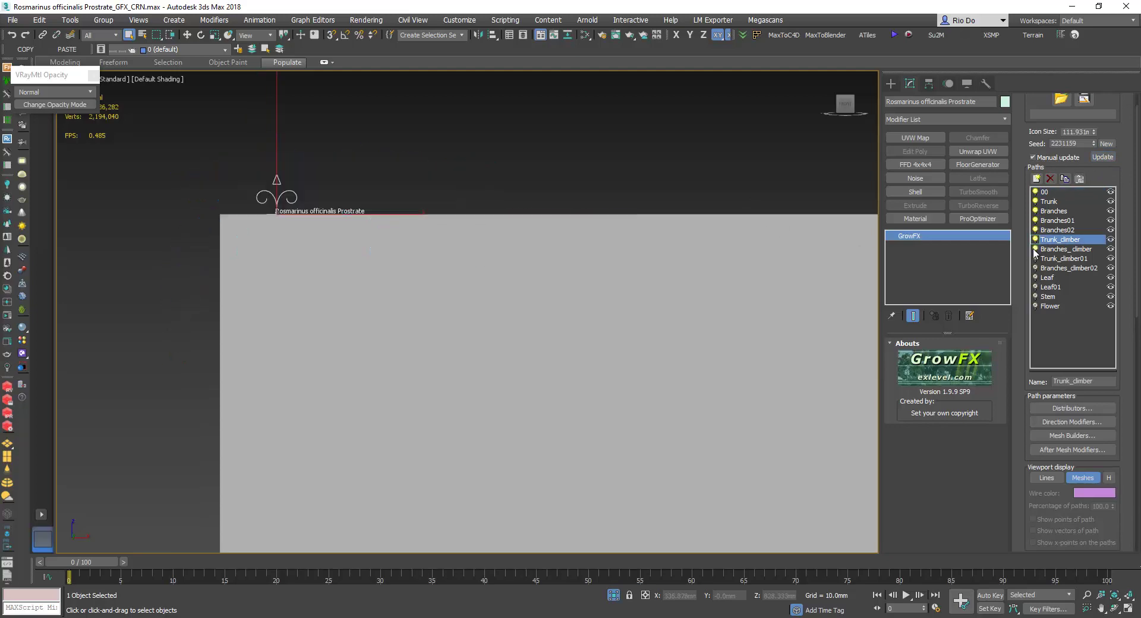
Toggle the Trunk_climber01 and Trunk_climber paths to check which stems each one generates, leaving only Trunk_climber on.
{"action": "left_click", "coordinate": [1035, 249]}
{"action": "left_click", "coordinate": [1036, 258]}
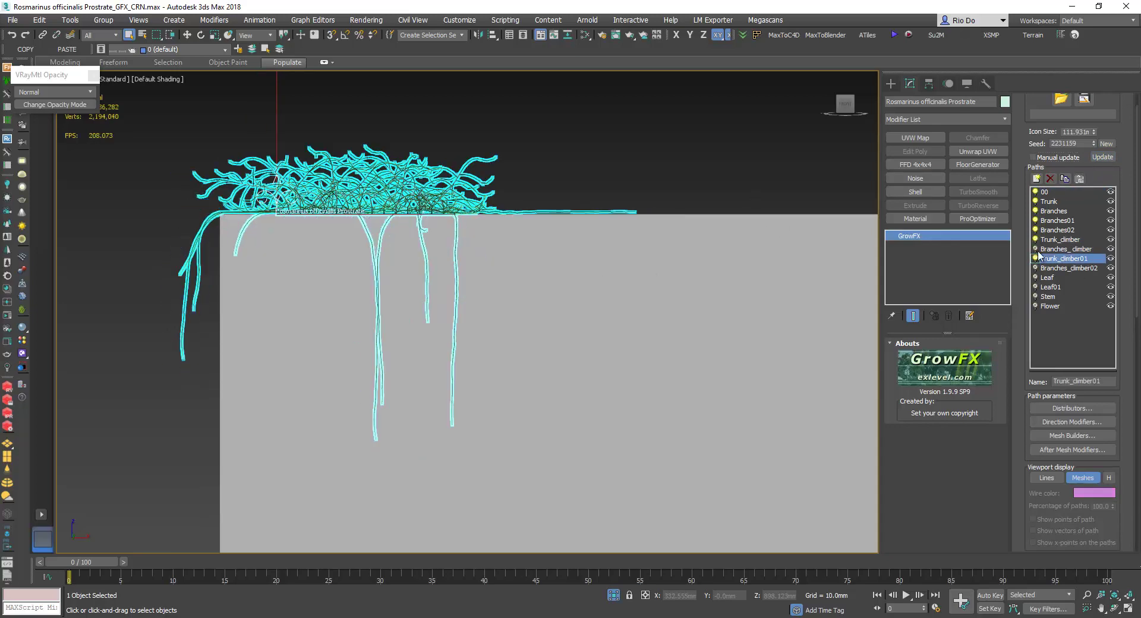
{"action": "left_click", "coordinate": [1036, 258]}
{"action": "left_click", "coordinate": [1035, 240]}
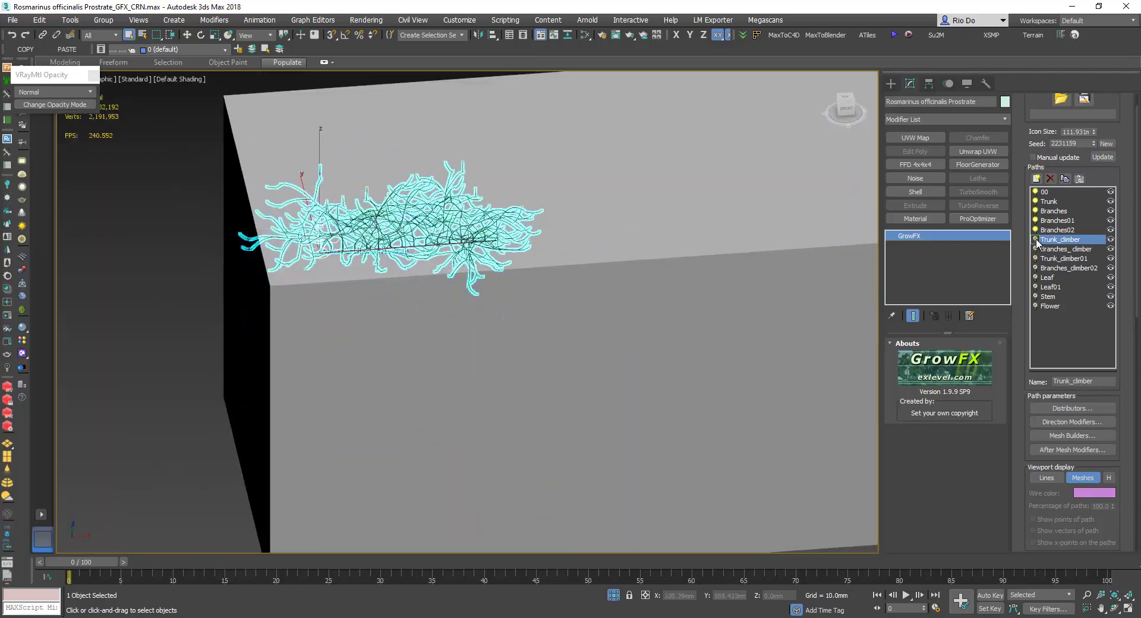
{"action": "left_click", "coordinate": [1035, 240]}
Open the distributor, direction modifier and mesh builder settings of Trunk_climber and display the plant's paths as lines.
{"action": "left_click", "coordinate": [1072, 408]}
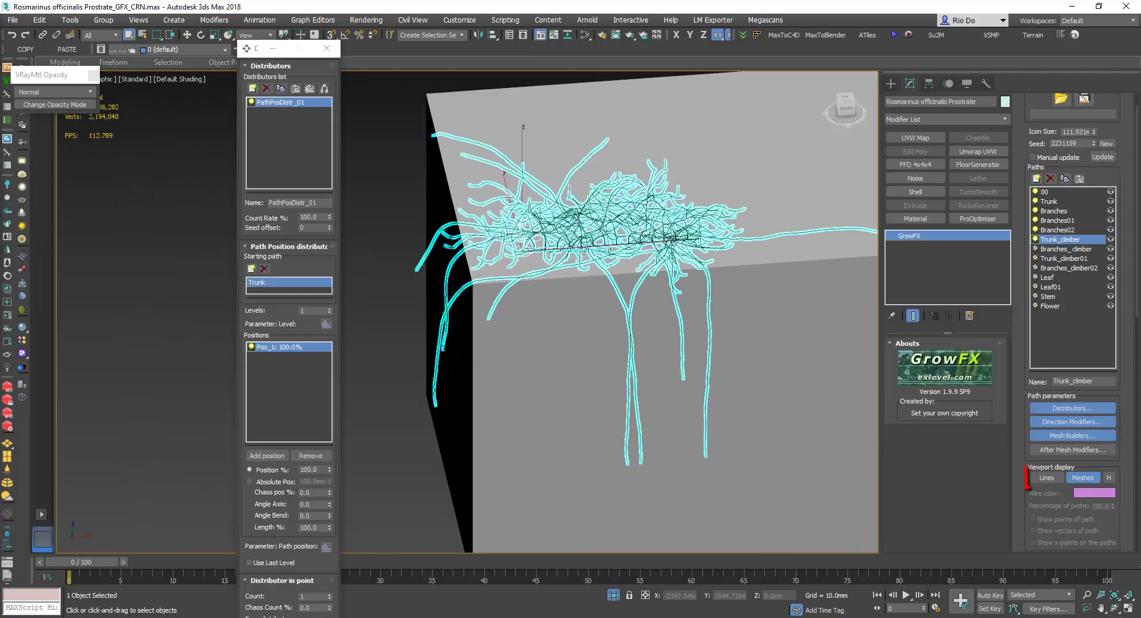
{"action": "left_click", "coordinate": [1070, 422]}
{"action": "left_click", "coordinate": [1070, 436]}
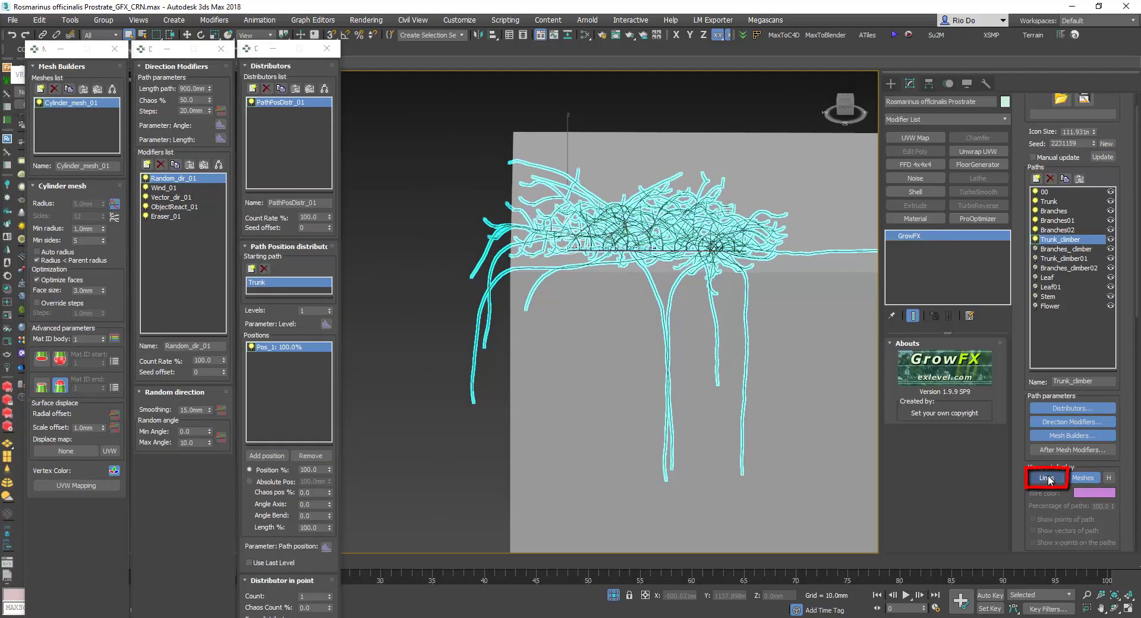
{"action": "left_click", "coordinate": [1049, 481]}
{"action": "middle_click_drag", "start_coordinate": [760, 397], "coordinate": [864, 354]}
{"action": "middle_click_drag", "start_coordinate": [744, 378], "coordinate": [726, 352]}
Add a Wind animation direction modifier to Trunk_climber and create its wind object in the empty area beside the box.
{"action": "left_click", "coordinate": [146, 166]}
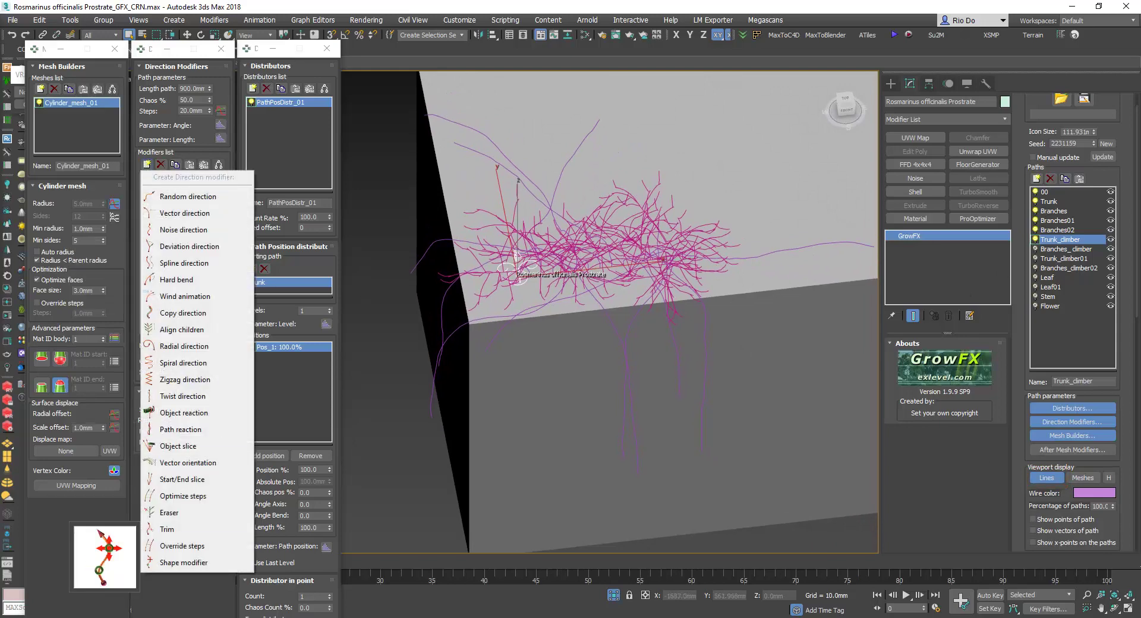
{"action": "left_click", "coordinate": [184, 296]}
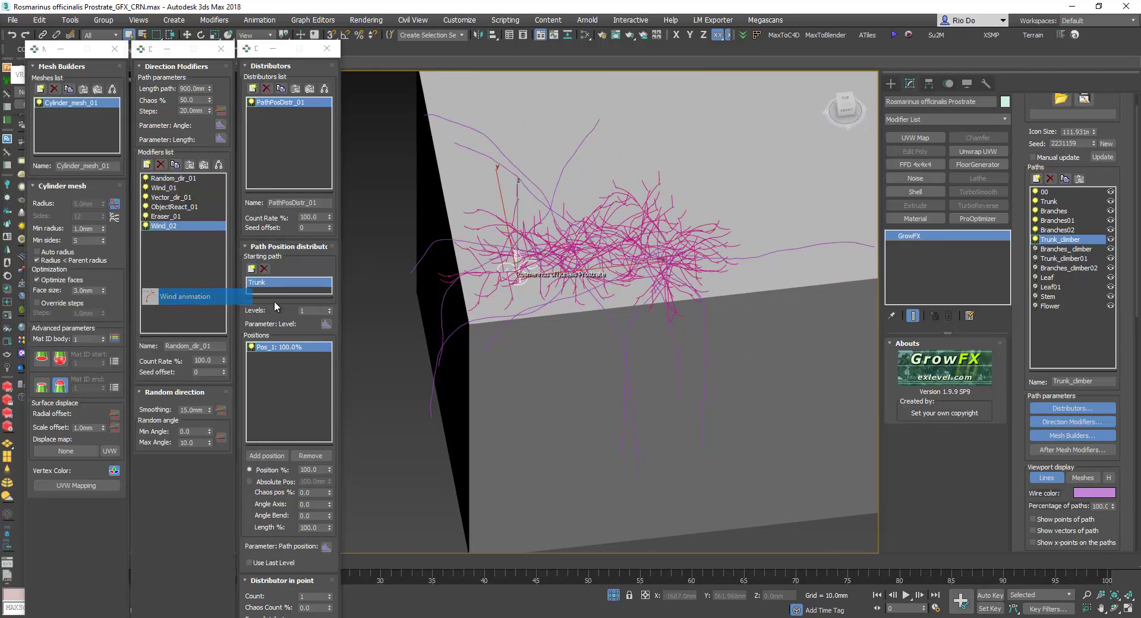
{"action": "middle_click_drag", "start_coordinate": [570, 364], "coordinate": [670, 369], "text": "alt"}
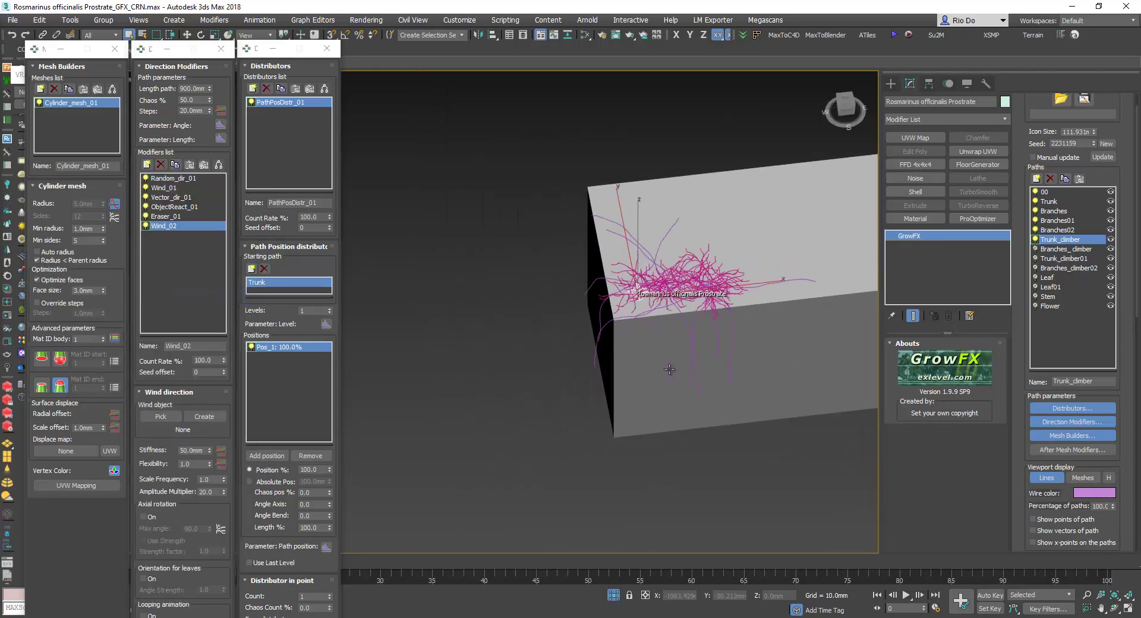
{"action": "left_click", "coordinate": [204, 416]}
{"action": "left_click", "coordinate": [418, 465]}
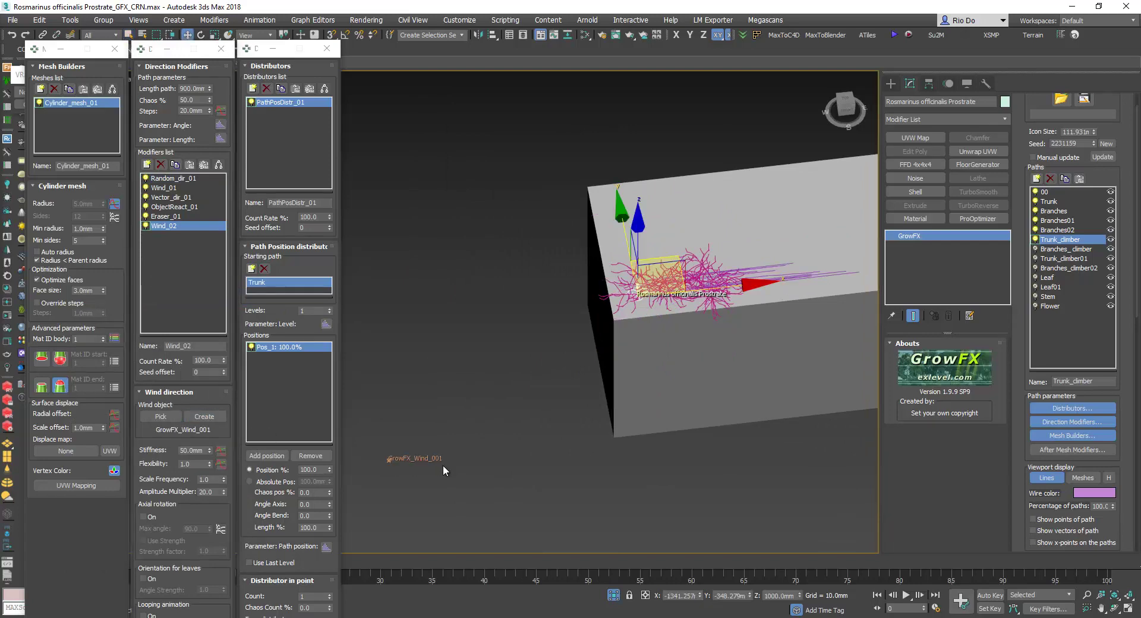
Select the new wind object, set its fan size to 2000 mm and frame it in the front view.
{"action": "middle_click_drag", "start_coordinate": [456, 448], "coordinate": [472, 426]}
{"action": "scroll", "coordinate": [472, 427], "scroll_direction": "up", "scroll_amount": 4}
{"action": "left_click", "coordinate": [461, 437]}
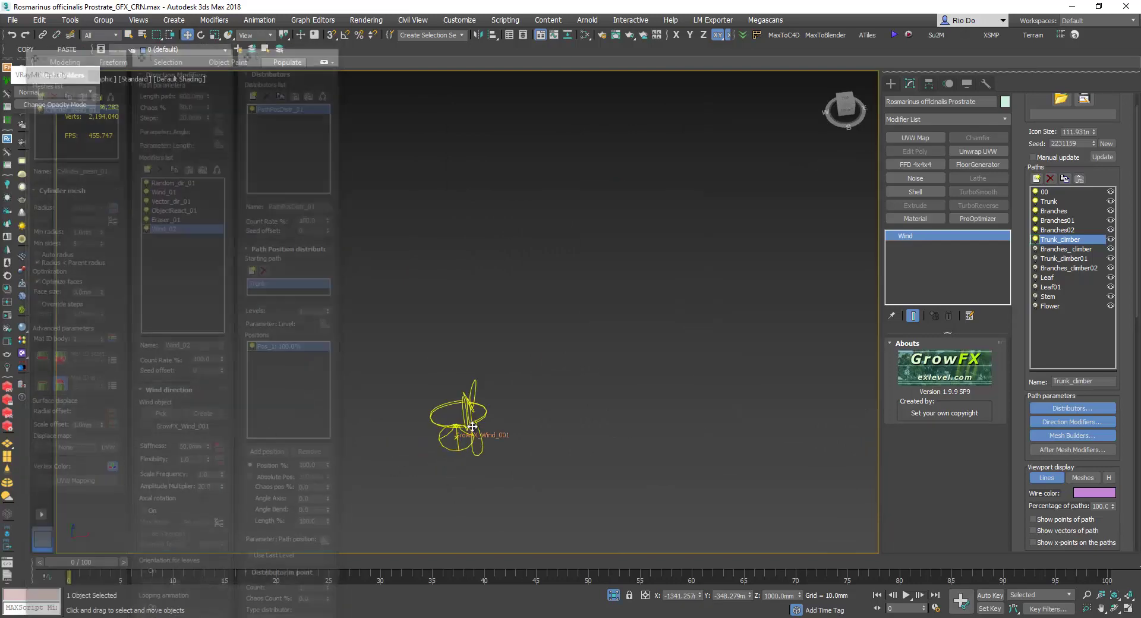
{"action": "left_click", "coordinate": [959, 373]}
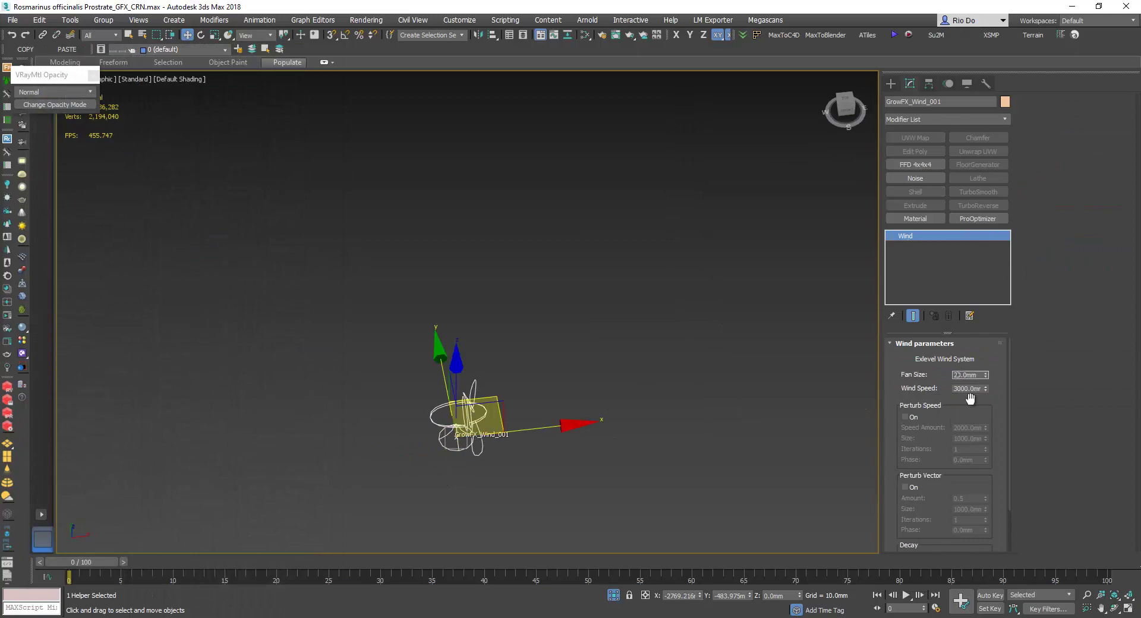
{"action": "type", "text": "00"}
{"action": "key", "text": "Return"}
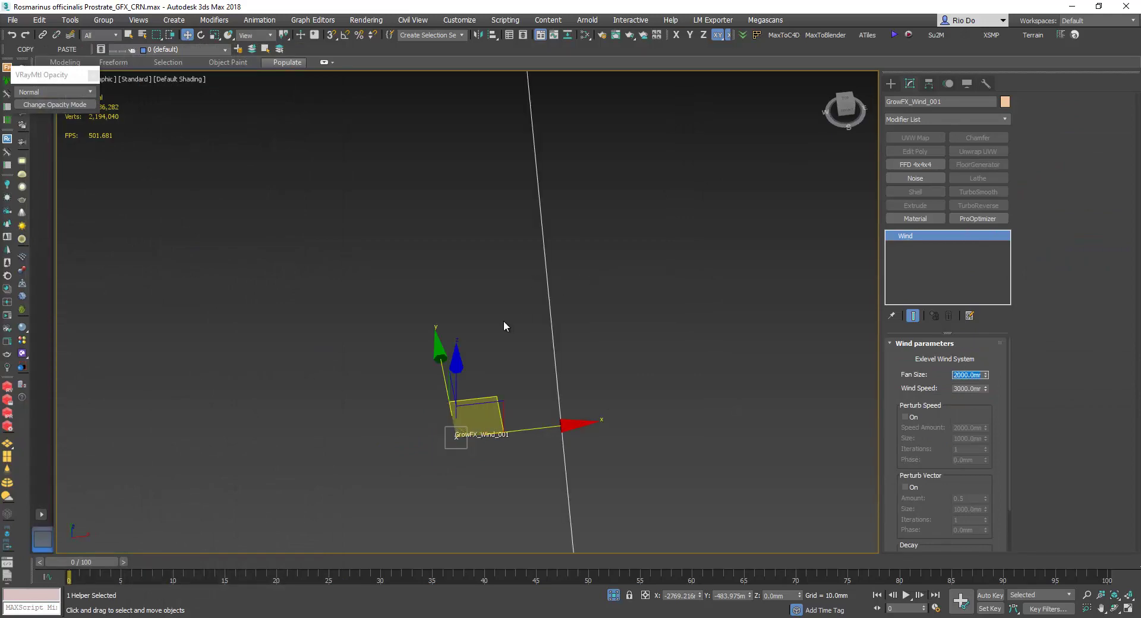
{"action": "middle_click_drag", "start_coordinate": [504, 320], "coordinate": [500, 332]}
{"action": "key", "text": "f"}
{"action": "key", "text": "z"}
{"action": "scroll", "coordinate": [507, 351], "scroll_direction": "down", "scroll_amount": 6}
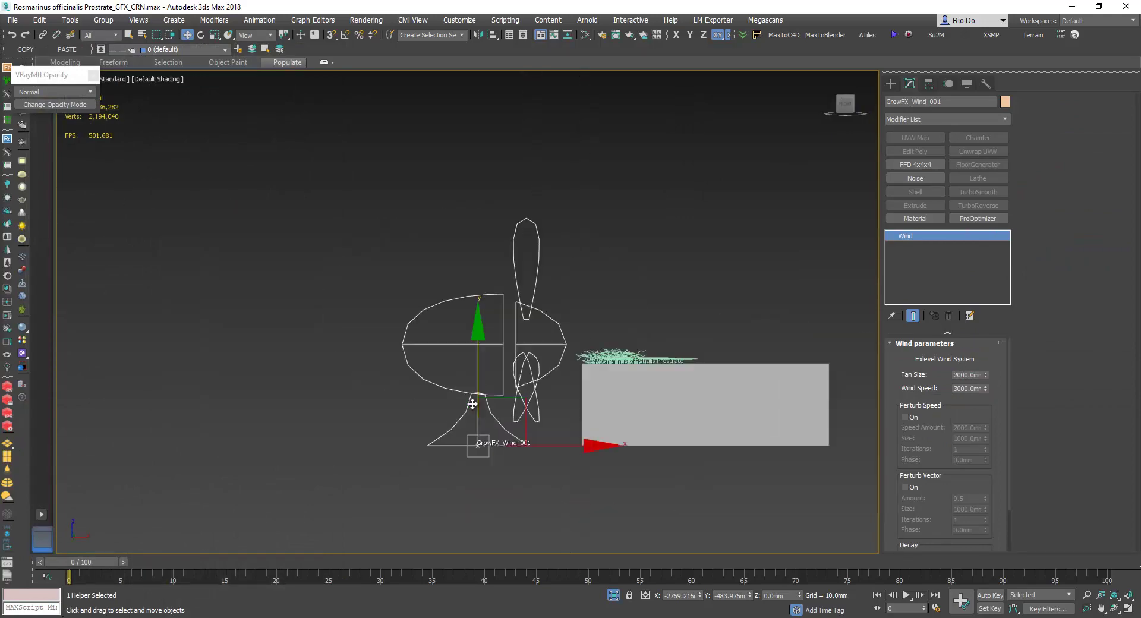
Reselect the rosemary plant and set the stiffness of Trunk_climber's new wind modifier to 5000 mm.
{"action": "middle_click_drag", "start_coordinate": [520, 399], "coordinate": [464, 398]}
{"action": "scroll", "coordinate": [463, 400], "scroll_direction": "up", "scroll_amount": 5}
{"action": "left_click", "coordinate": [530, 286]}
{"action": "left_click", "coordinate": [517, 331]}
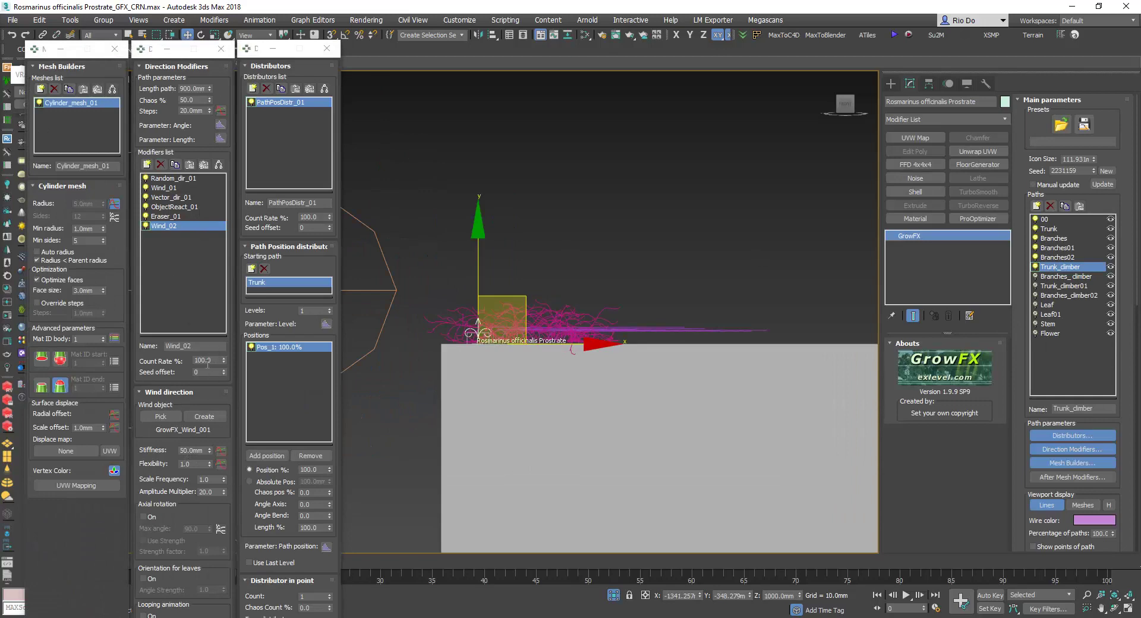
{"action": "left_click", "coordinate": [192, 450]}
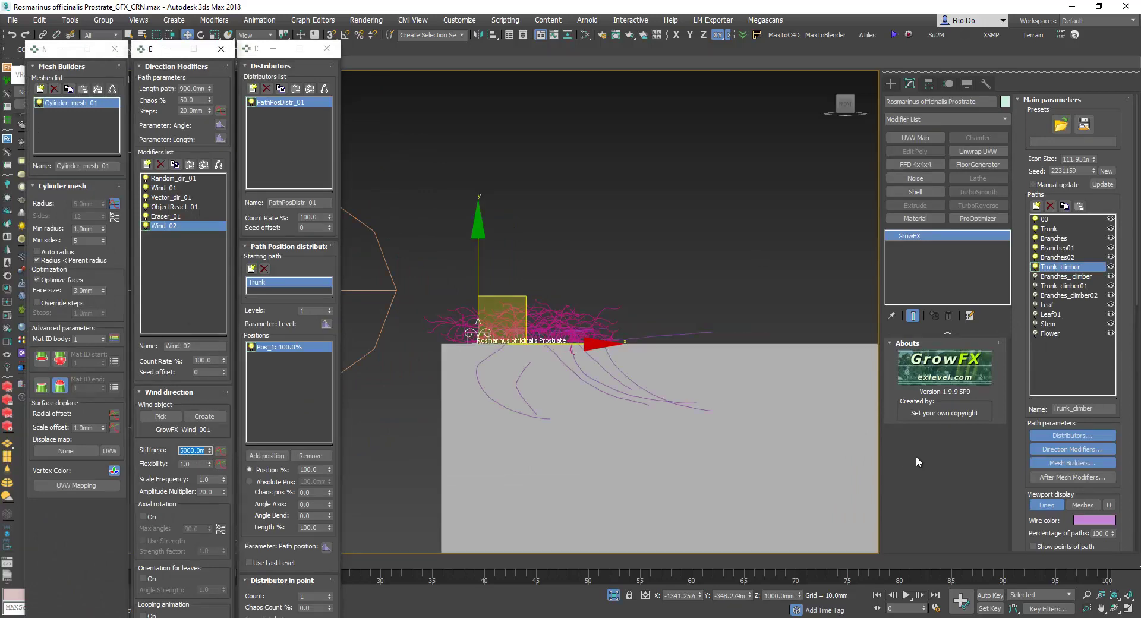
Raise the wind modifier's stiffness to 12000 mm and check the hanging stems from several angles.
{"action": "middle_click_drag", "start_coordinate": [743, 434], "coordinate": [485, 456], "text": "alt"}
{"action": "scroll", "coordinate": [173, 494], "scroll_direction": "down", "scroll_amount": 1}
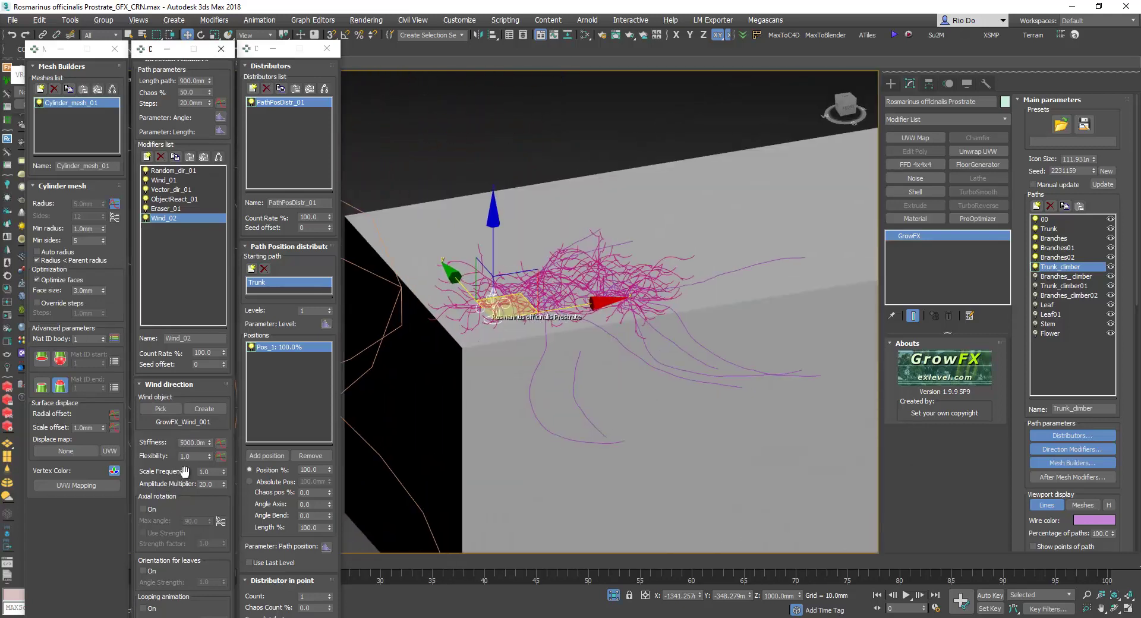
{"action": "left_click", "coordinate": [195, 458]}
{"action": "left_click_drag", "start_coordinate": [183, 444], "coordinate": [179, 444]}
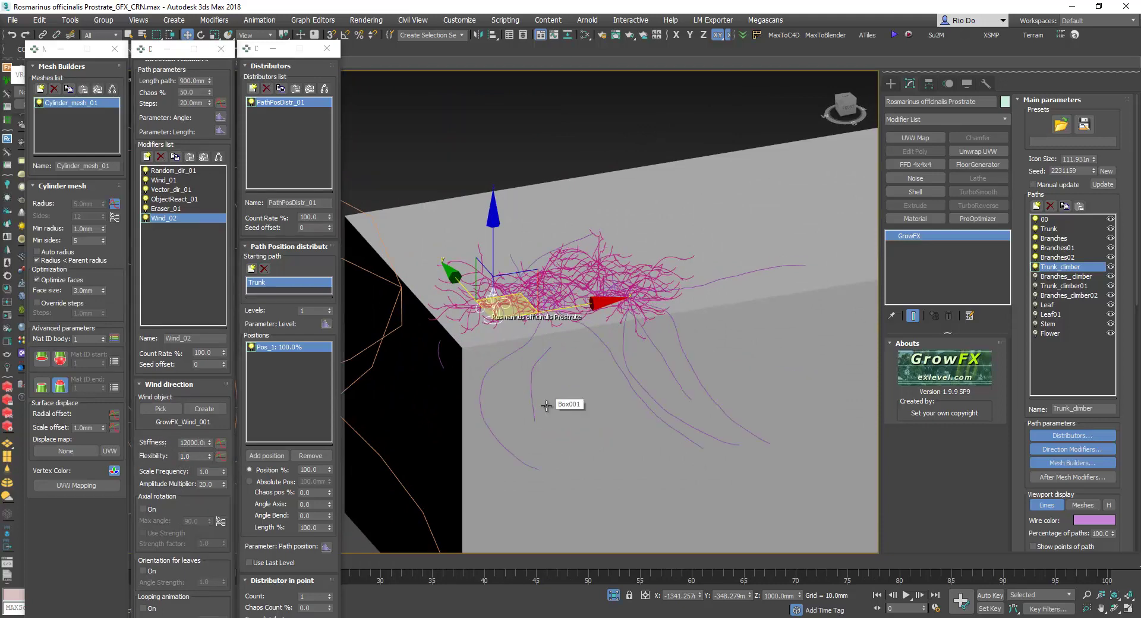
{"action": "key", "text": "t"}
{"action": "middle_click_drag", "start_coordinate": [532, 451], "coordinate": [520, 409], "text": "alt"}
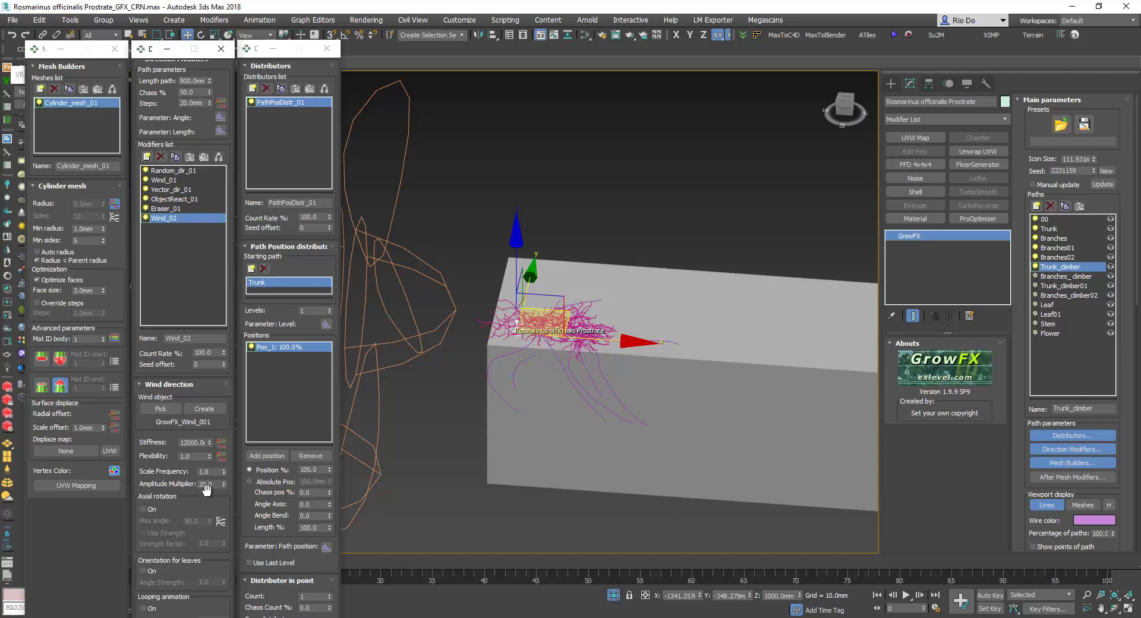
Set the wind modifier's flexibility to 0.2 and rename the modifier Wind.
{"action": "double_click", "coordinate": [195, 456]}
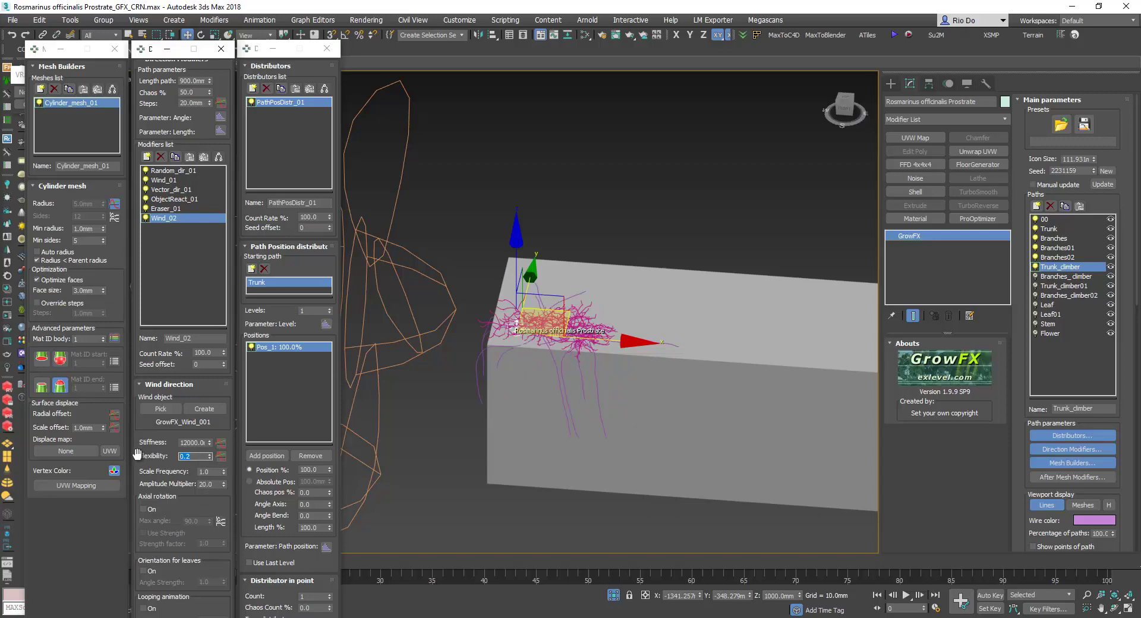
{"action": "mouse_move", "coordinate": [642, 313]}
{"action": "middle_mouse_down", "text": "alt"}
{"action": "mouse_move", "coordinate": [663, 293]}
{"action": "mouse_move", "coordinate": [633, 310]}
{"action": "middle_mouse_up", "text": "alt"}
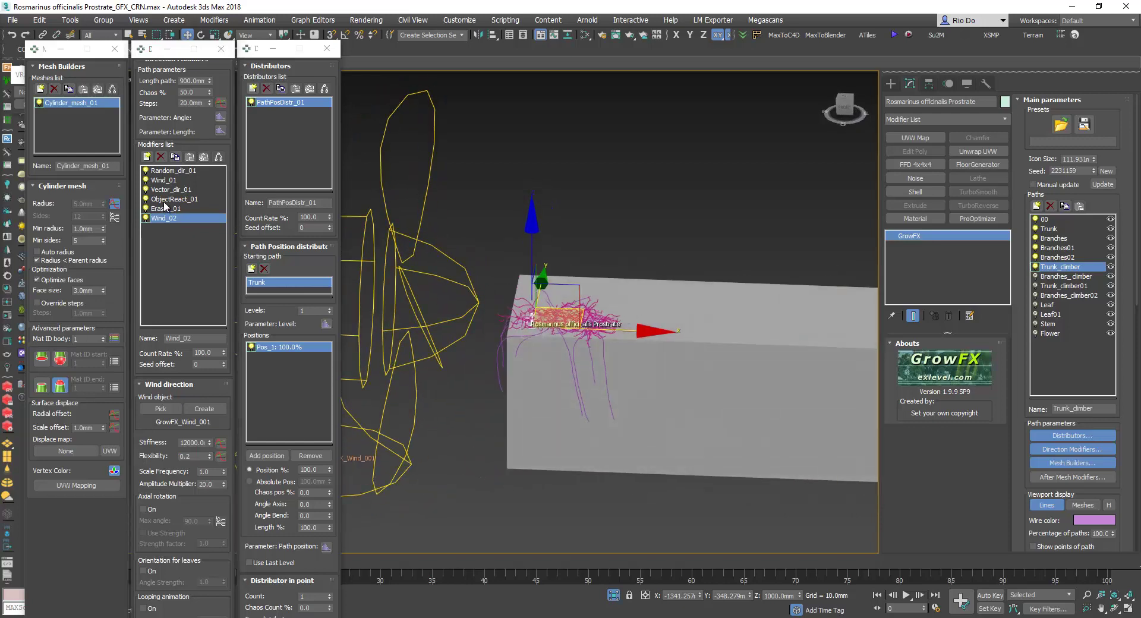
{"action": "left_click", "coordinate": [197, 337]}
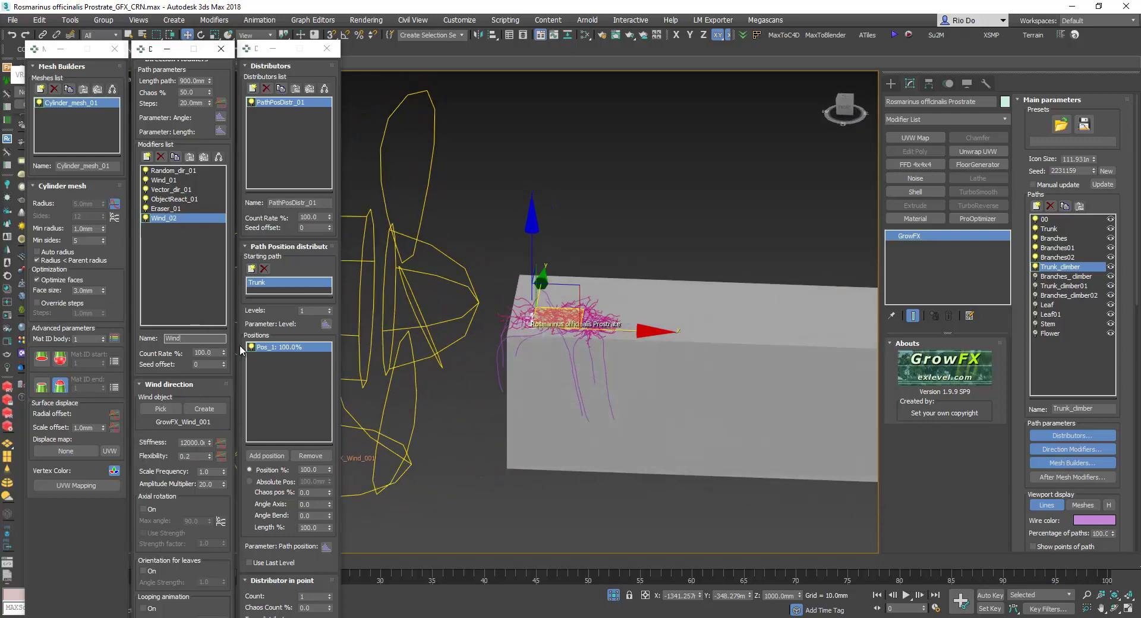
{"action": "key", "text": "Return"}
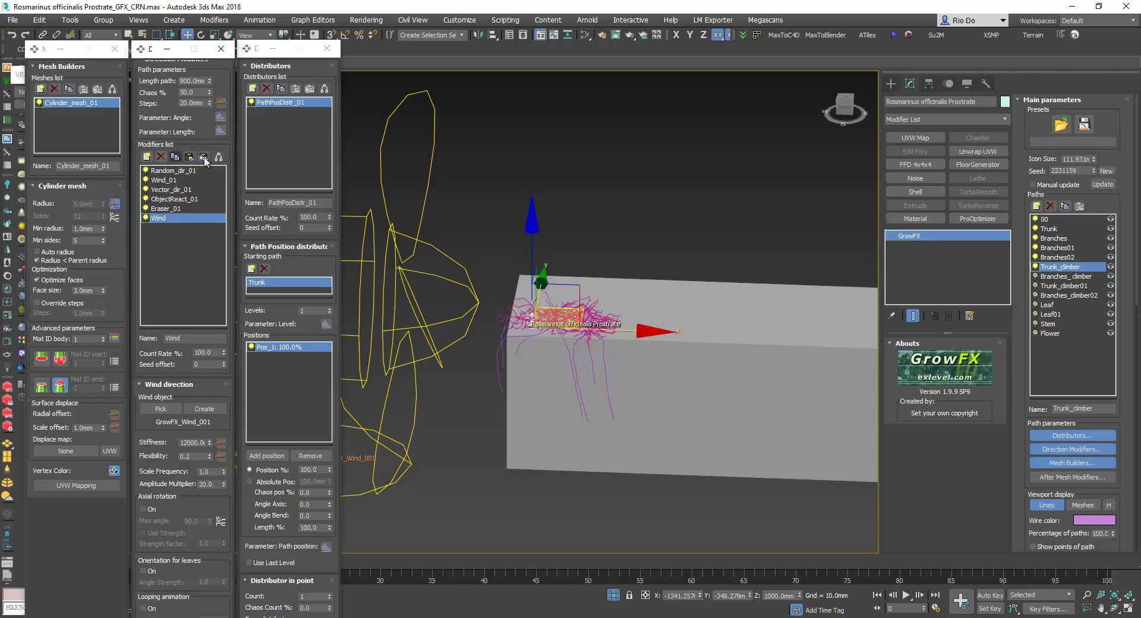
Scrub the timeline to frame 34 to preview how the stems move in the wind.
{"action": "left_click", "coordinate": [890, 83]}
{"action": "scroll", "coordinate": [550, 324], "scroll_direction": "up", "scroll_amount": 5}
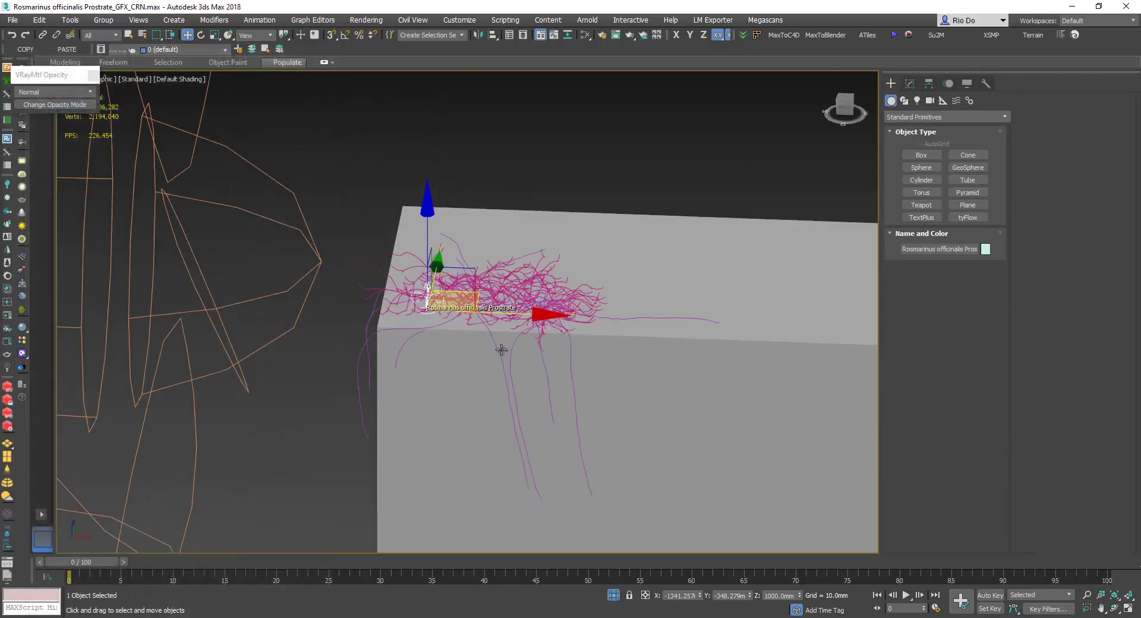
{"action": "left_click_drag", "start_coordinate": [104, 558], "coordinate": [431, 517]}
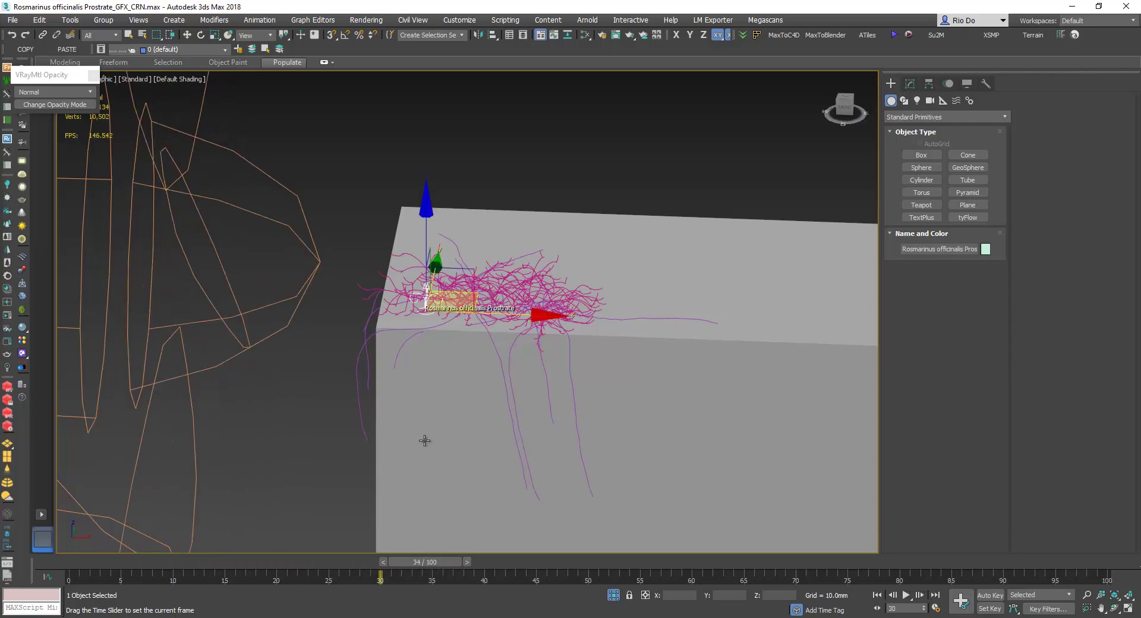
Turn on the Branches_climber path and paste the copied Wind modifier from Trunk_climber into its direction modifiers.
{"action": "left_click", "coordinate": [910, 83]}
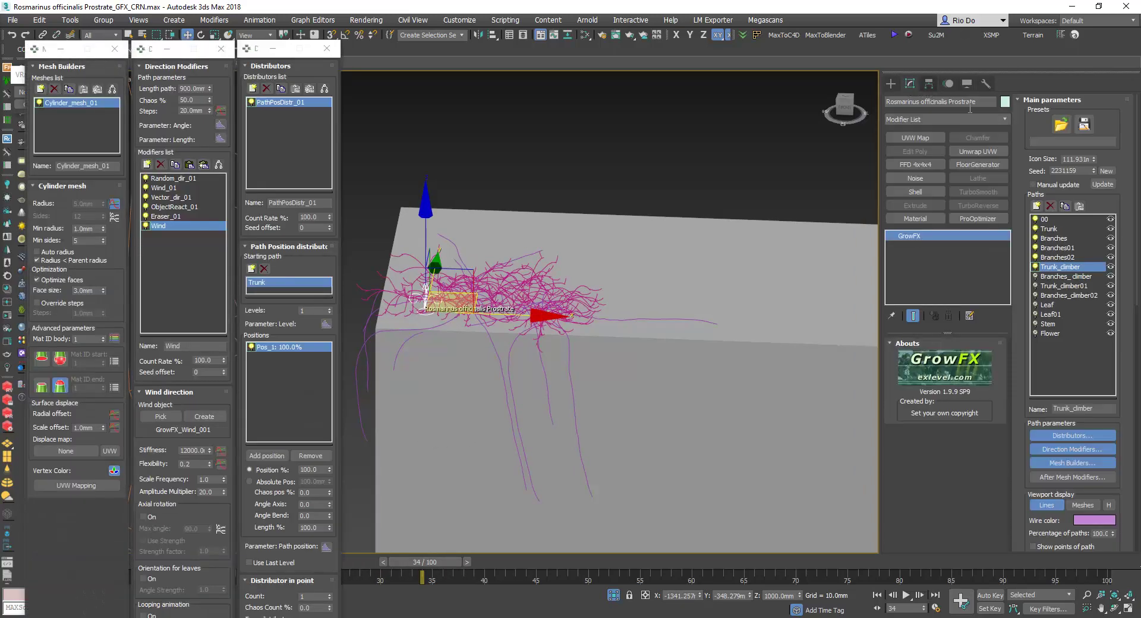
{"action": "left_click", "coordinate": [1062, 276]}
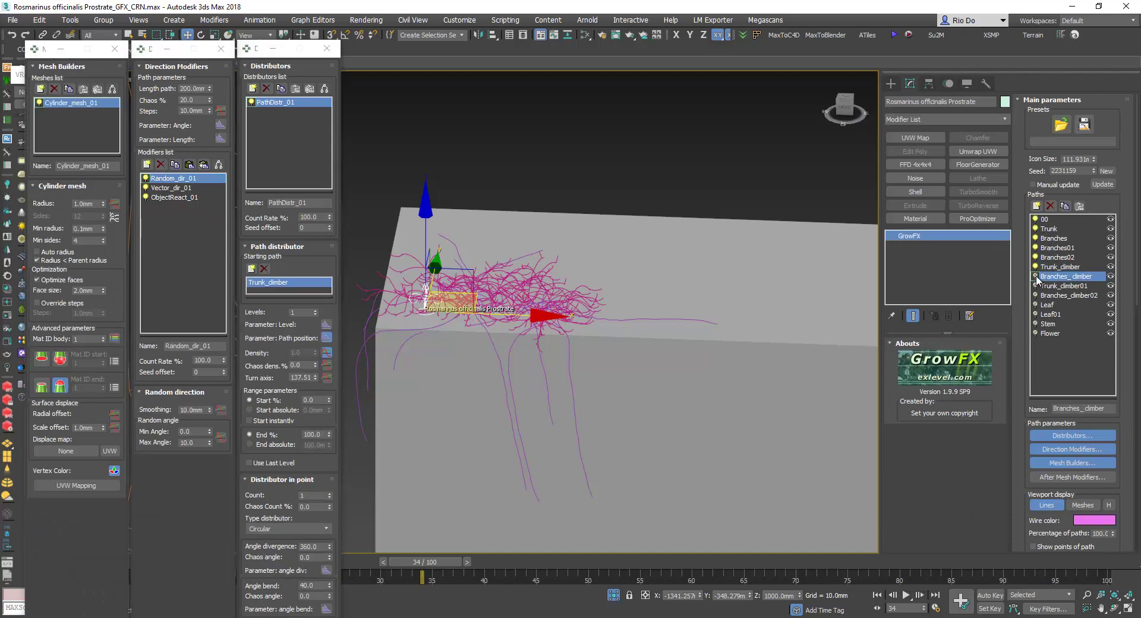
{"action": "scroll", "coordinate": [553, 360], "scroll_direction": "up", "scroll_amount": 4}
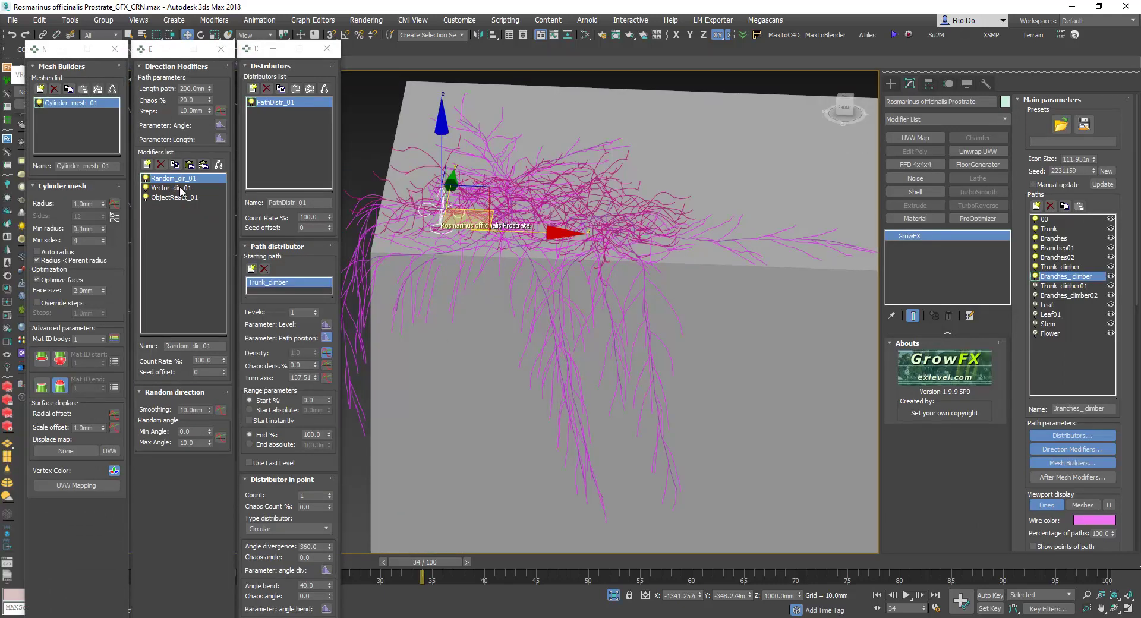
{"action": "left_click", "coordinate": [190, 165]}
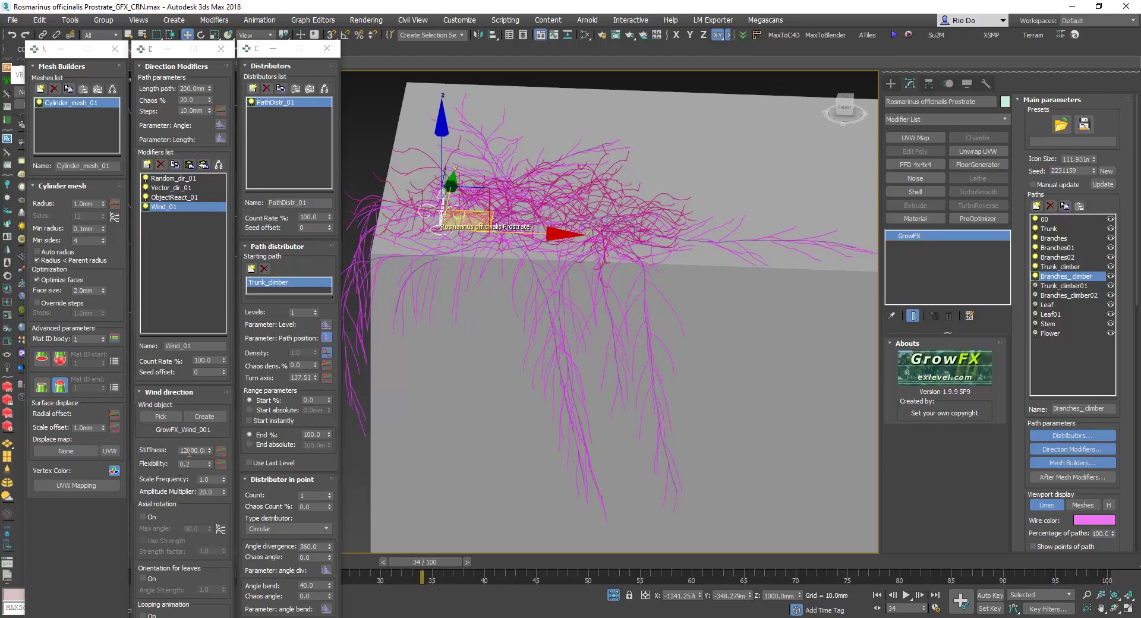
Set the flexibility of the Branches_climber wind modifier to 0.1.
{"action": "double_click", "coordinate": [188, 464]}
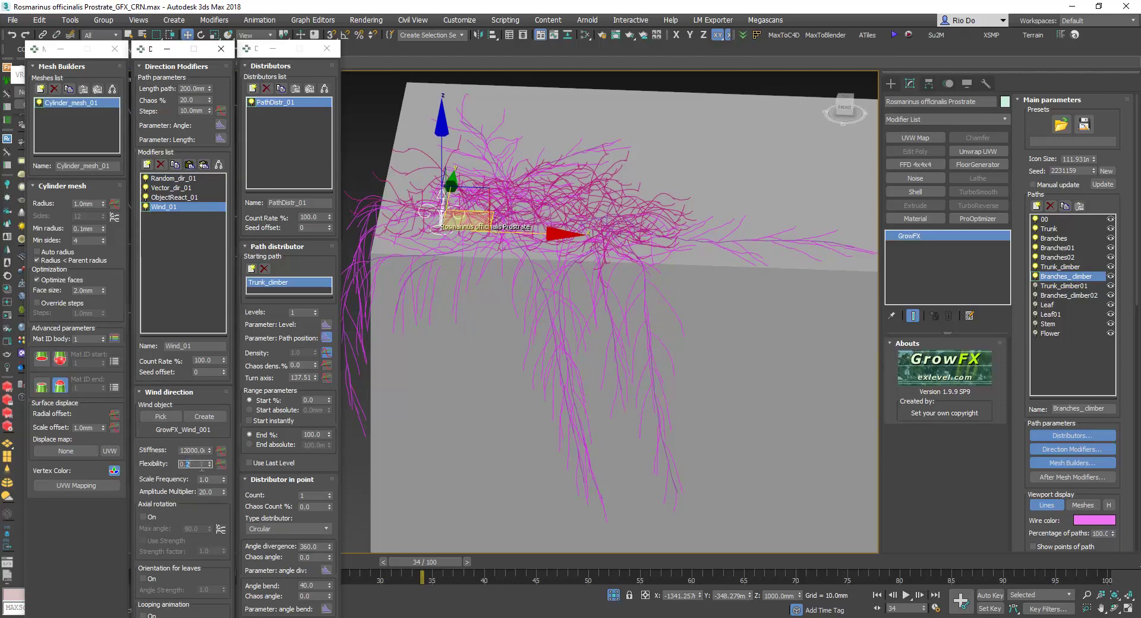
{"action": "type", "text": "1"}
{"action": "key", "text": "Return"}
{"action": "scroll", "coordinate": [562, 428], "scroll_direction": "down", "scroll_amount": 3}
{"action": "middle_click_drag", "start_coordinate": [538, 449], "coordinate": [529, 419]}
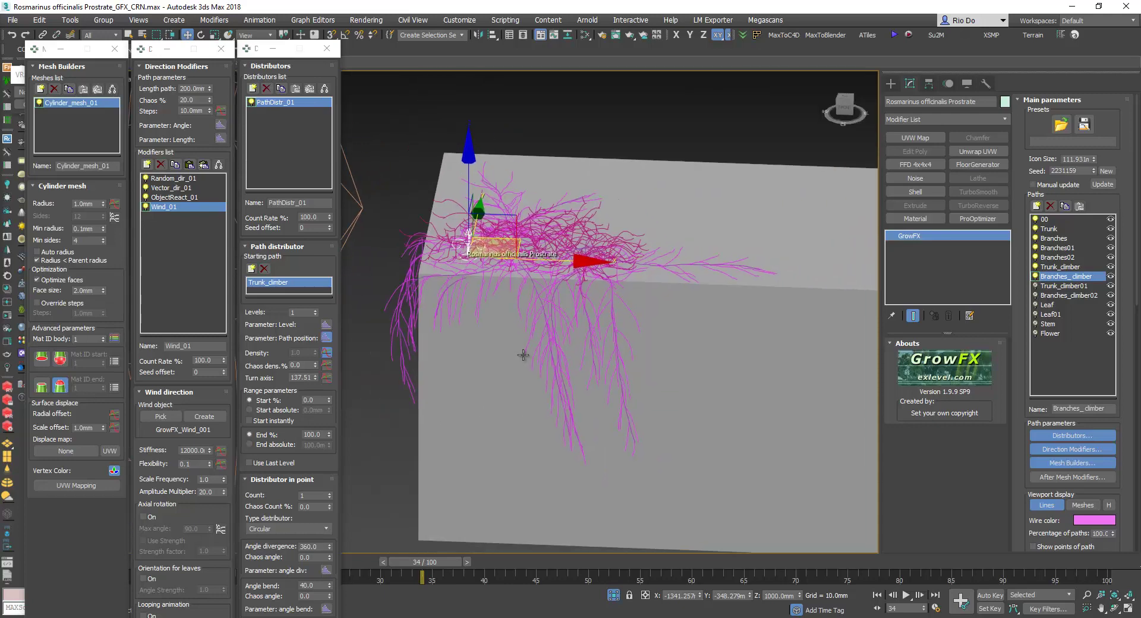
Scrub the timeline back and forth, ending at frame 45, to preview the wind motion of the climber branches.
{"action": "middle_click_drag", "start_coordinate": [523, 354], "coordinate": [509, 390], "text": "alt"}
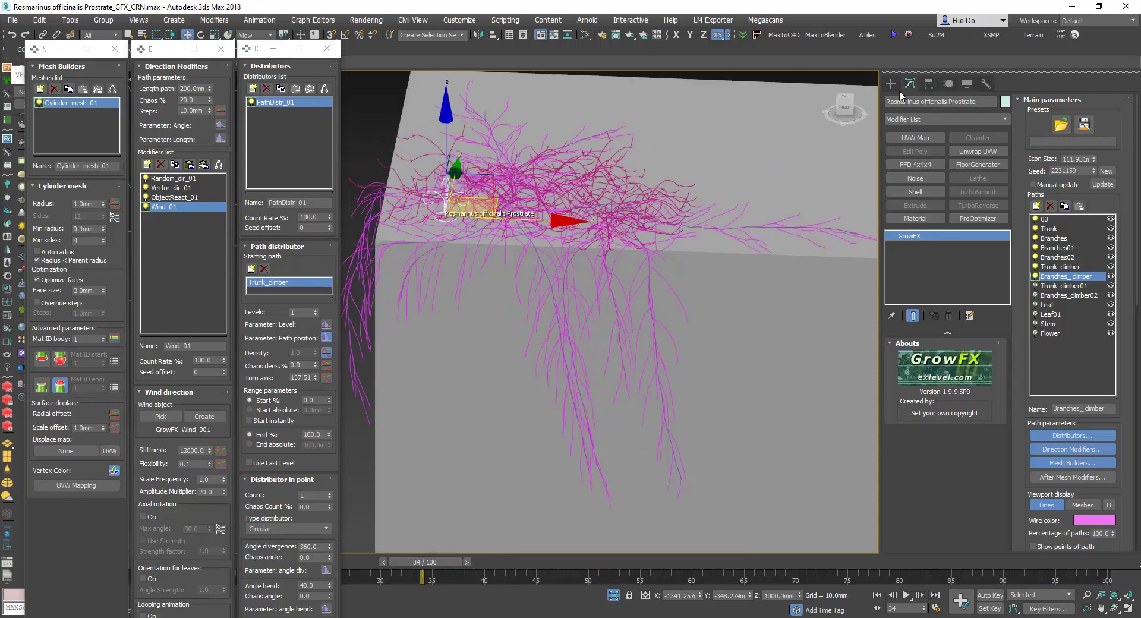
{"action": "left_click", "coordinate": [892, 85]}
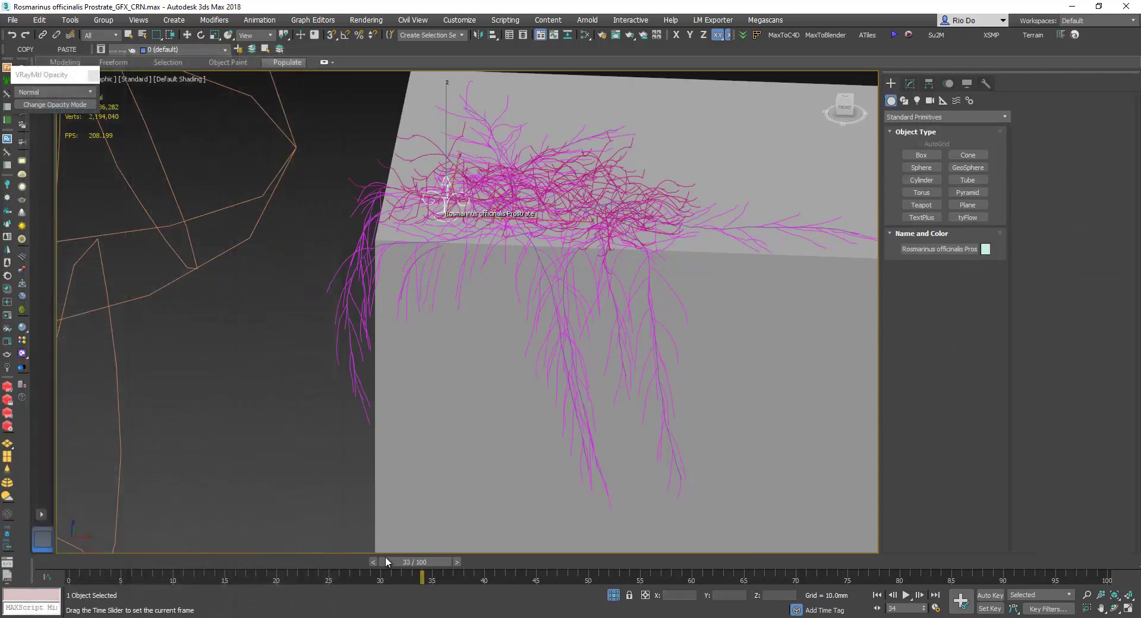
{"action": "left_click_drag", "start_coordinate": [386, 563], "coordinate": [295, 565]}
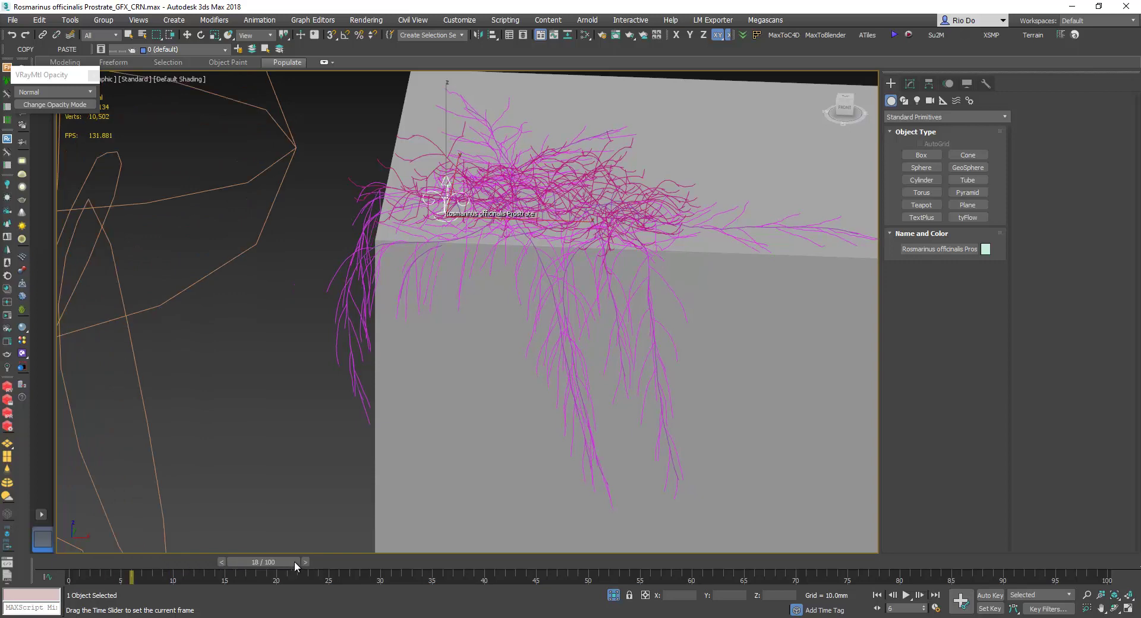
{"action": "left_click_drag", "start_coordinate": [405, 559], "coordinate": [542, 561]}
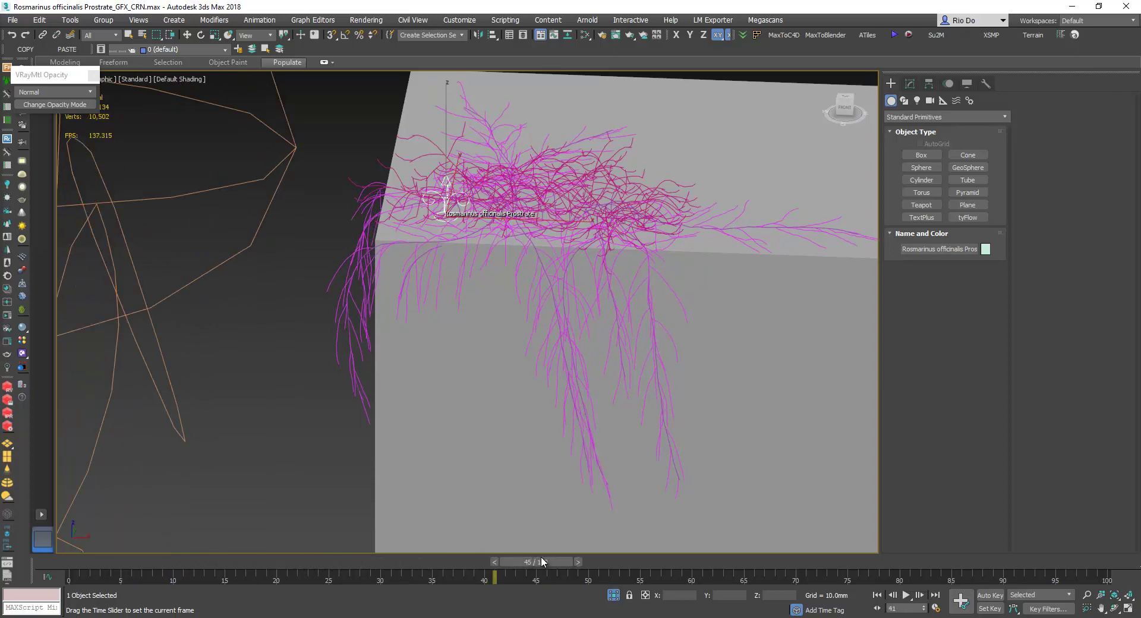
Turn on the Trunk_climber01 path and paste the Wind modifier into its direction modifiers with a flexibility of 0.03.
{"action": "key", "text": "w"}
{"action": "left_click", "coordinate": [911, 83]}
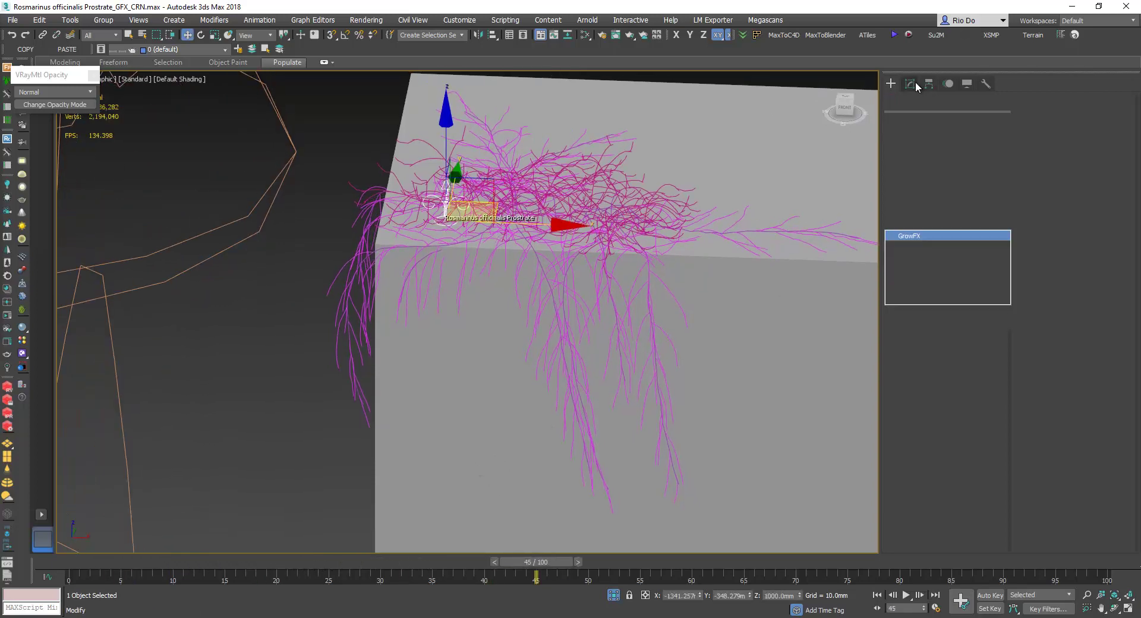
{"action": "left_click", "coordinate": [1057, 288]}
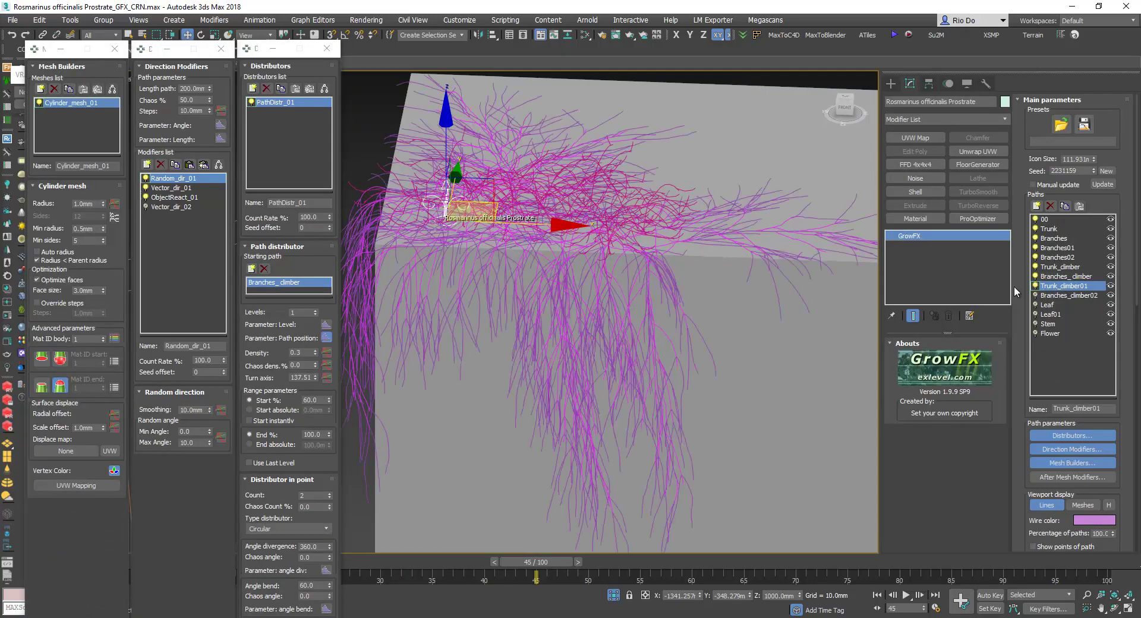
{"action": "left_click", "coordinate": [191, 166]}
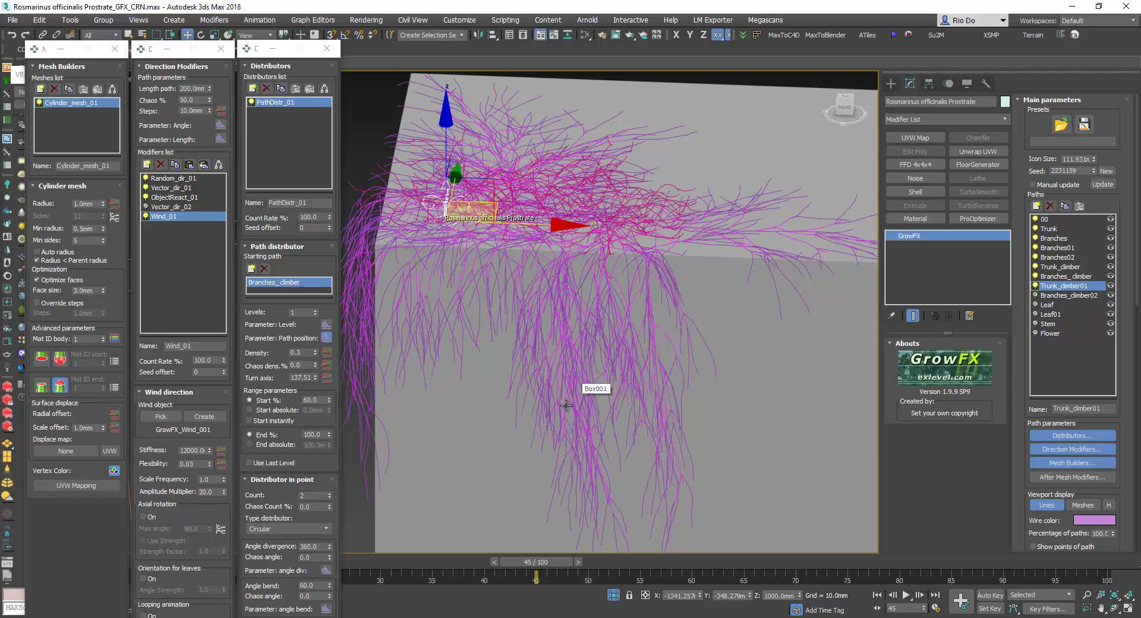
Turn on the Branches_climber02 path and the remaining leaf, stem and flower paths.
{"action": "left_click", "coordinate": [1055, 296]}
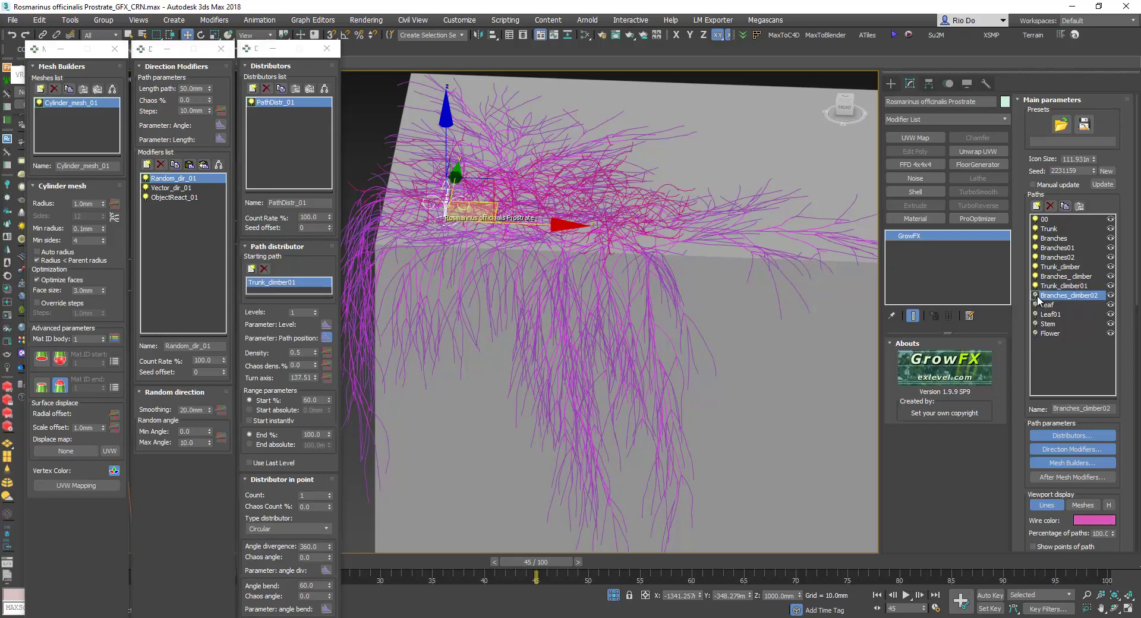
{"action": "middle_click_drag", "start_coordinate": [569, 403], "coordinate": [515, 364]}
{"action": "middle_click_drag", "start_coordinate": [785, 363], "coordinate": [744, 383]}
{"action": "scroll", "coordinate": [740, 381], "scroll_direction": "down", "scroll_amount": 3}
{"action": "scroll", "coordinate": [672, 350], "scroll_direction": "up", "scroll_amount": 2}
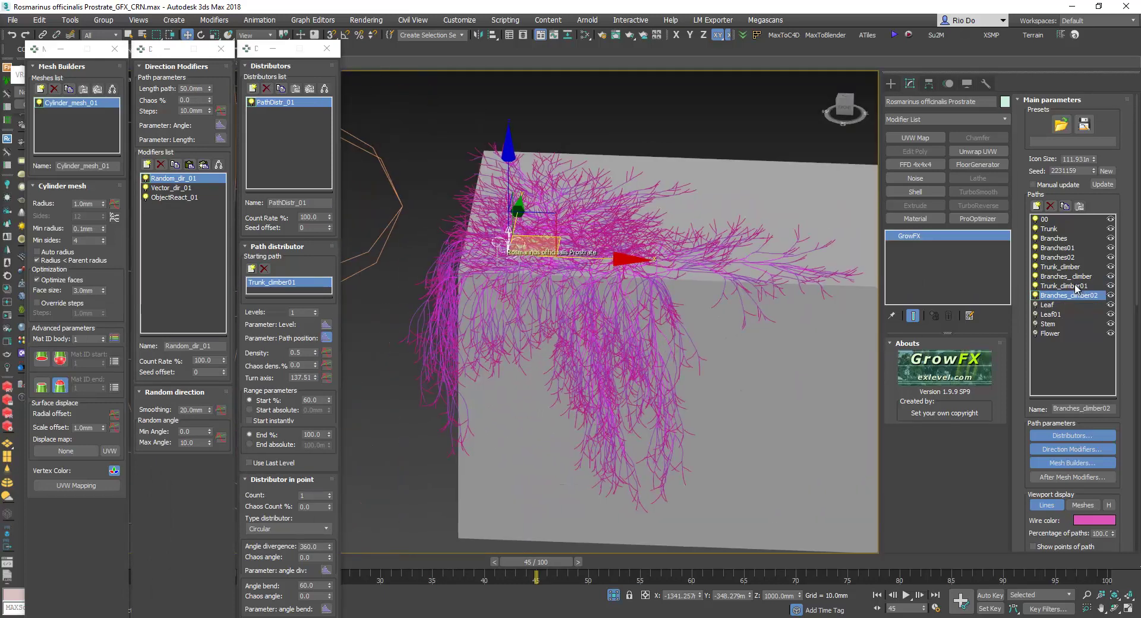
{"action": "left_click", "coordinate": [1036, 334]}
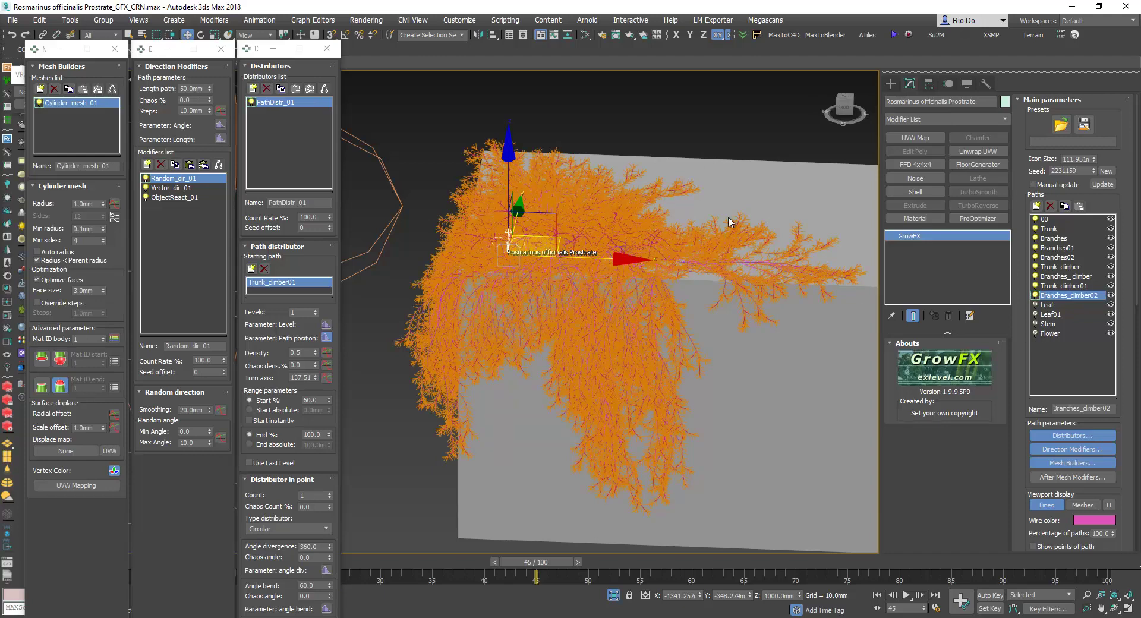
Switch the viewport to wireframe display and enable manual update for the rosemary plant.
{"action": "left_click", "coordinate": [892, 85]}
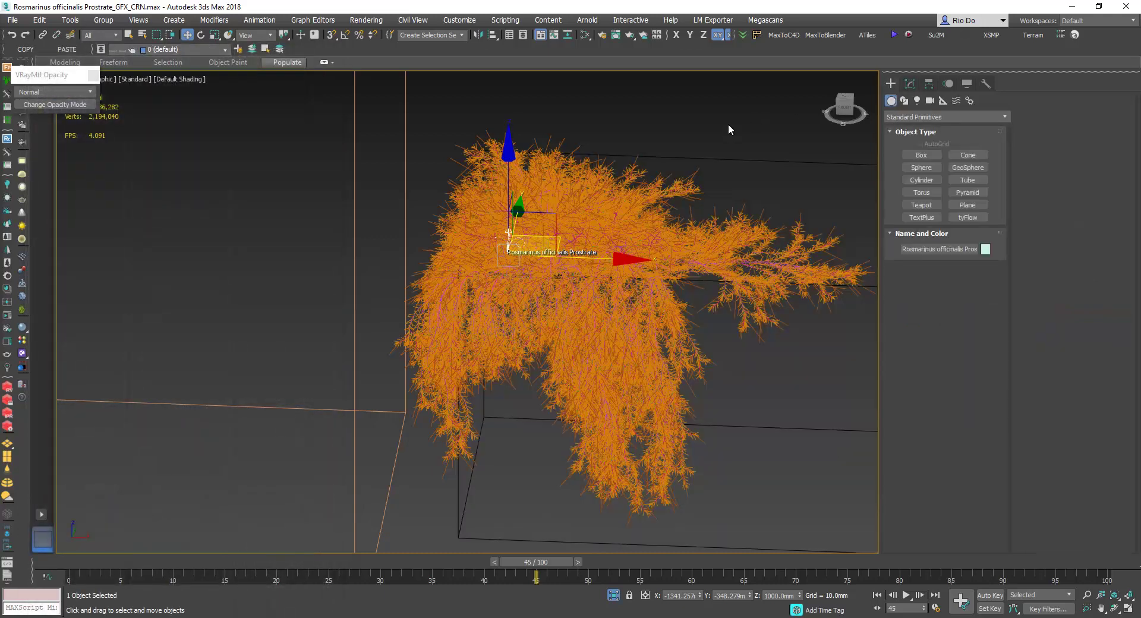
{"action": "left_click", "coordinate": [729, 128]}
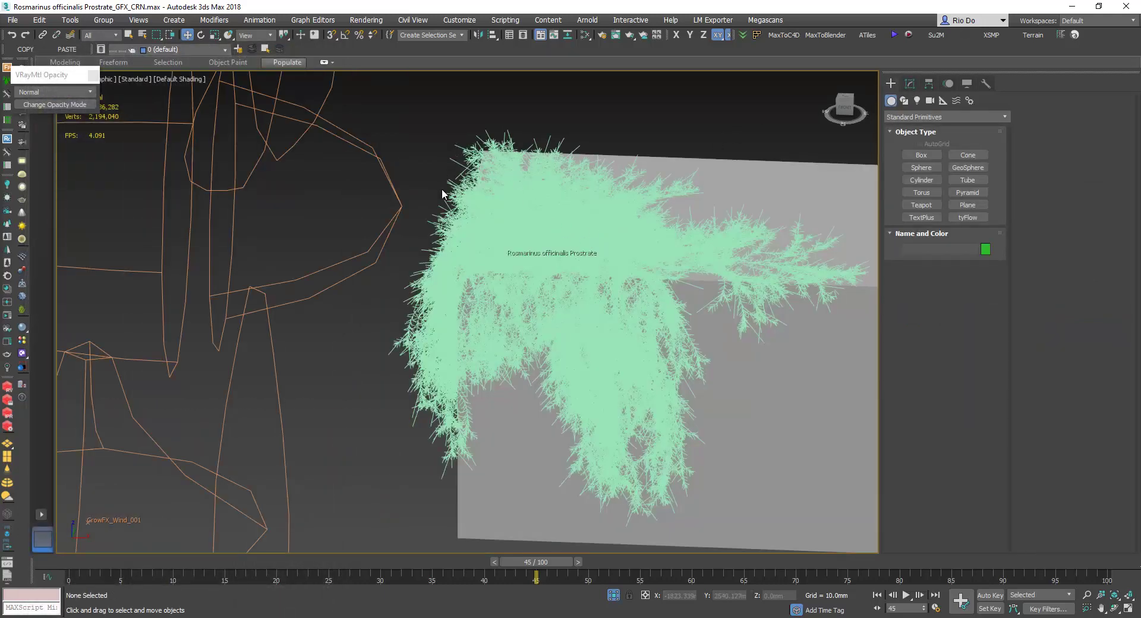
{"action": "key", "text": "F3"}
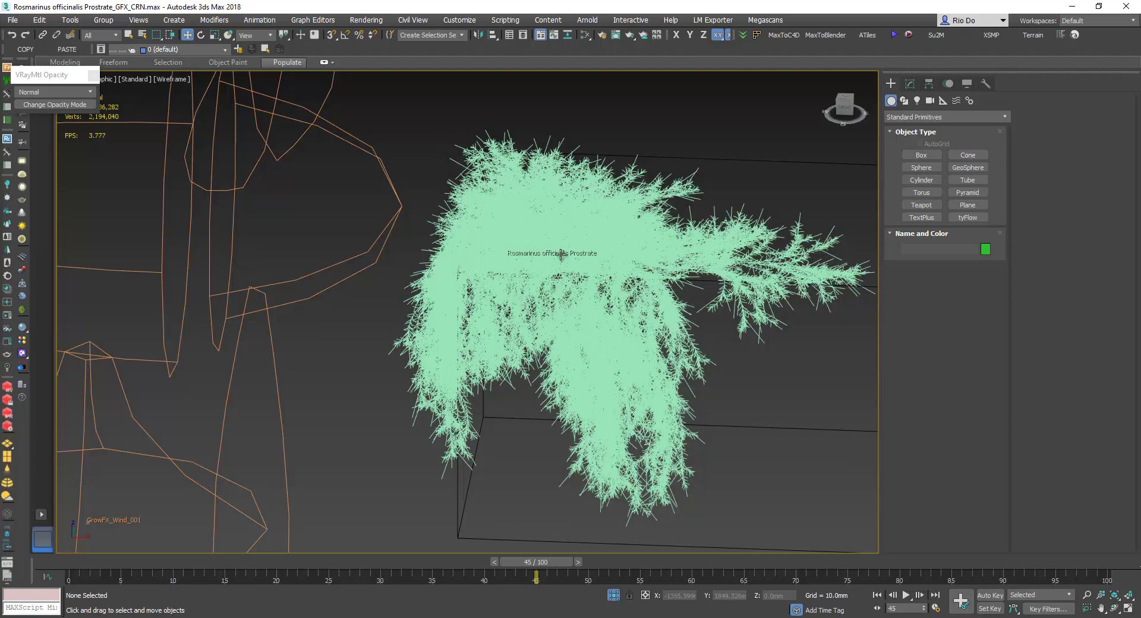
{"action": "left_click", "coordinate": [566, 253]}
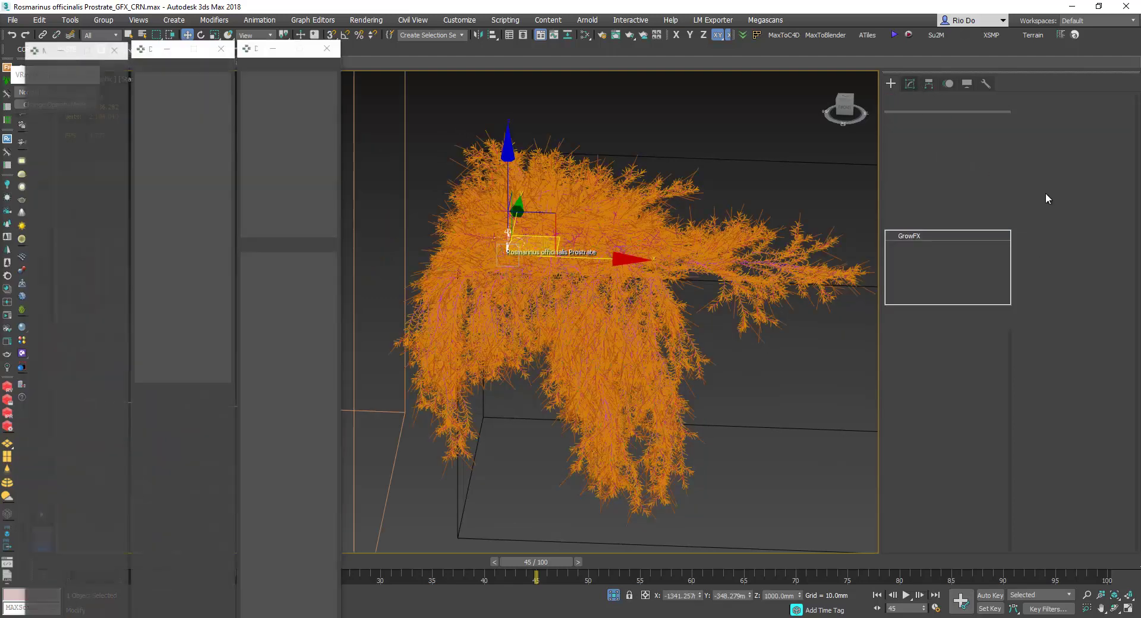
{"action": "left_click", "coordinate": [1067, 189]}
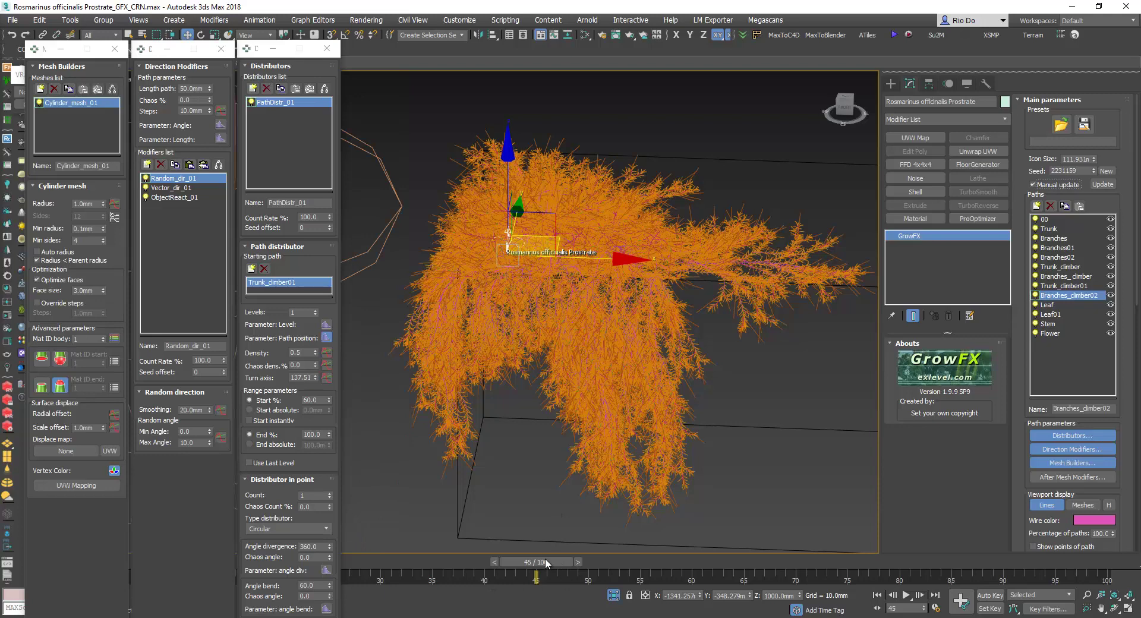
Return the timeline to frame 0.
{"action": "left_click", "coordinate": [891, 83]}
{"action": "left_click_drag", "start_coordinate": [536, 562], "coordinate": [76, 561]}
{"action": "key", "text": "w"}
{"action": "middle_click_drag", "start_coordinate": [586, 402], "coordinate": [558, 439]}
{"action": "key", "text": "f"}
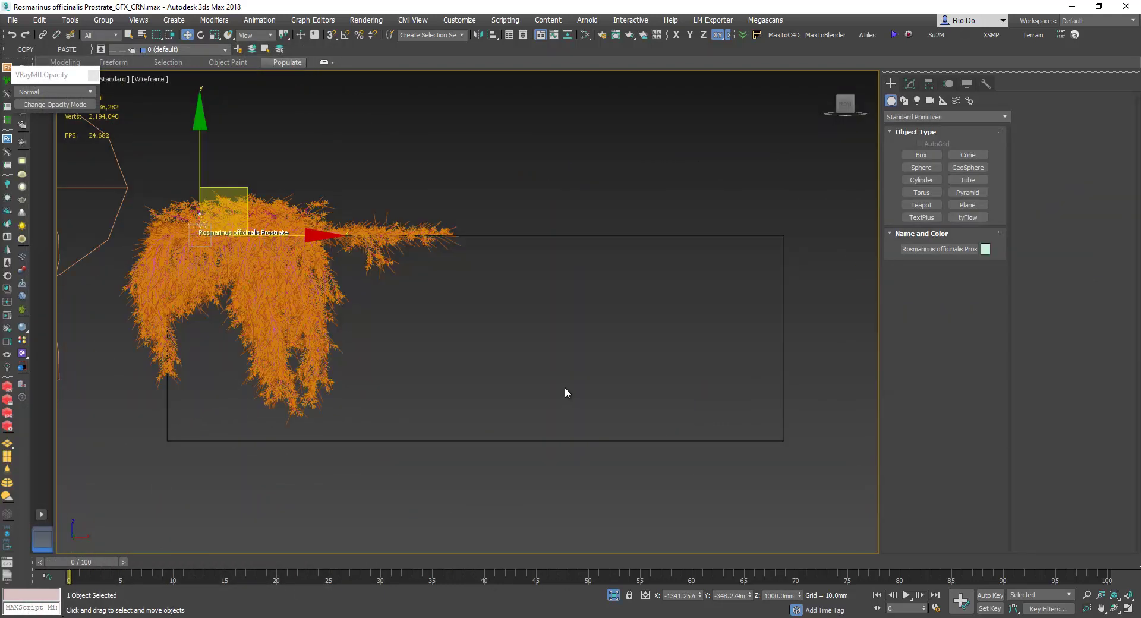
{"action": "key", "text": "z"}
{"action": "middle_click_drag", "start_coordinate": [566, 388], "coordinate": [683, 331], "text": "alt"}
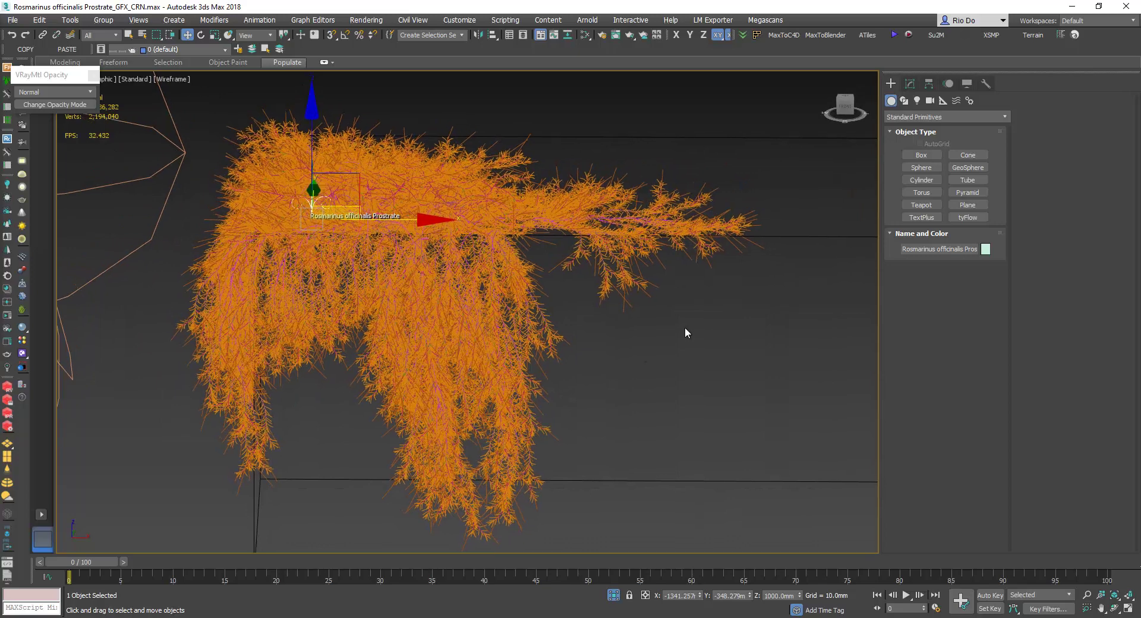
Display the plant as meshes instead of lines and update it manually to rebuild the geometry.
{"action": "left_click", "coordinate": [910, 83]}
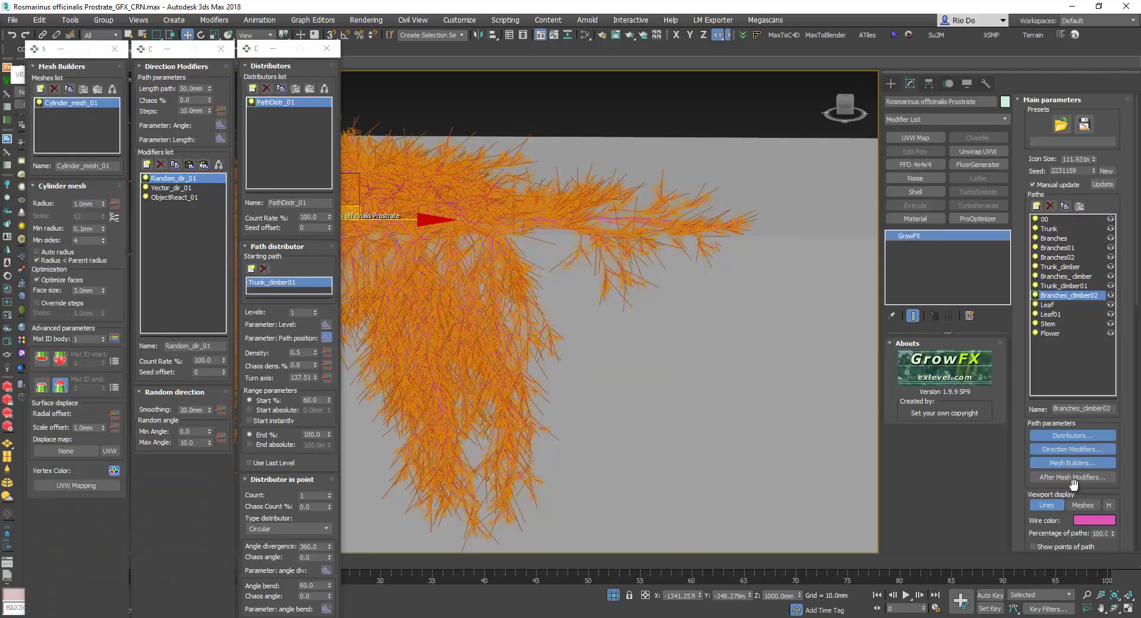
{"action": "left_click", "coordinate": [1080, 505]}
{"action": "left_click", "coordinate": [1100, 185]}
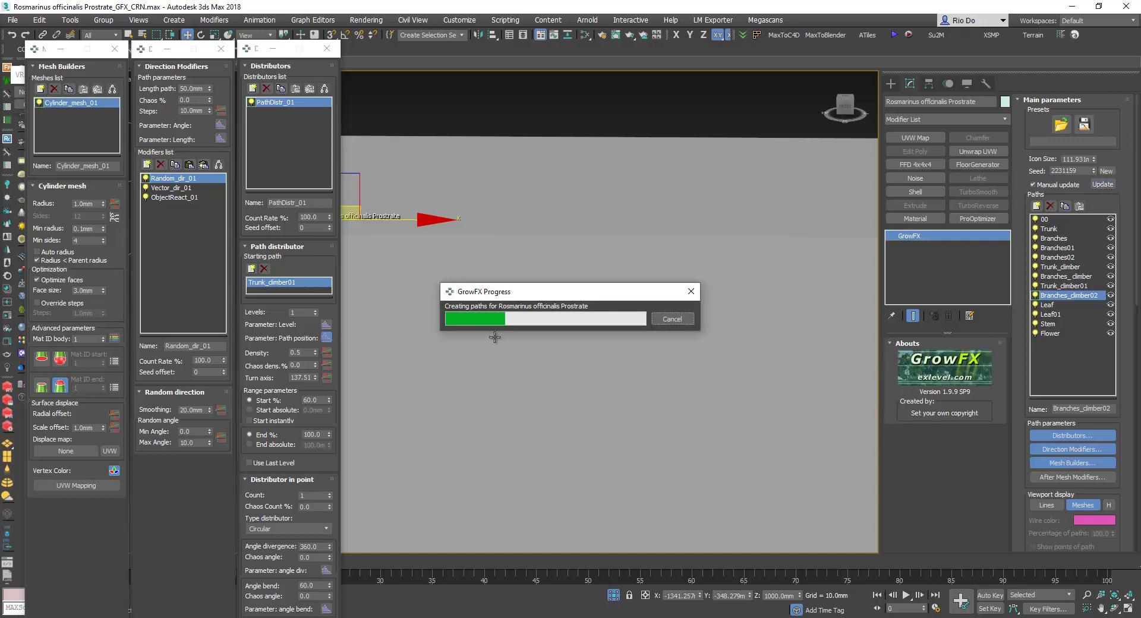
{"action": "middle_click_drag", "start_coordinate": [638, 376], "coordinate": [603, 361]}
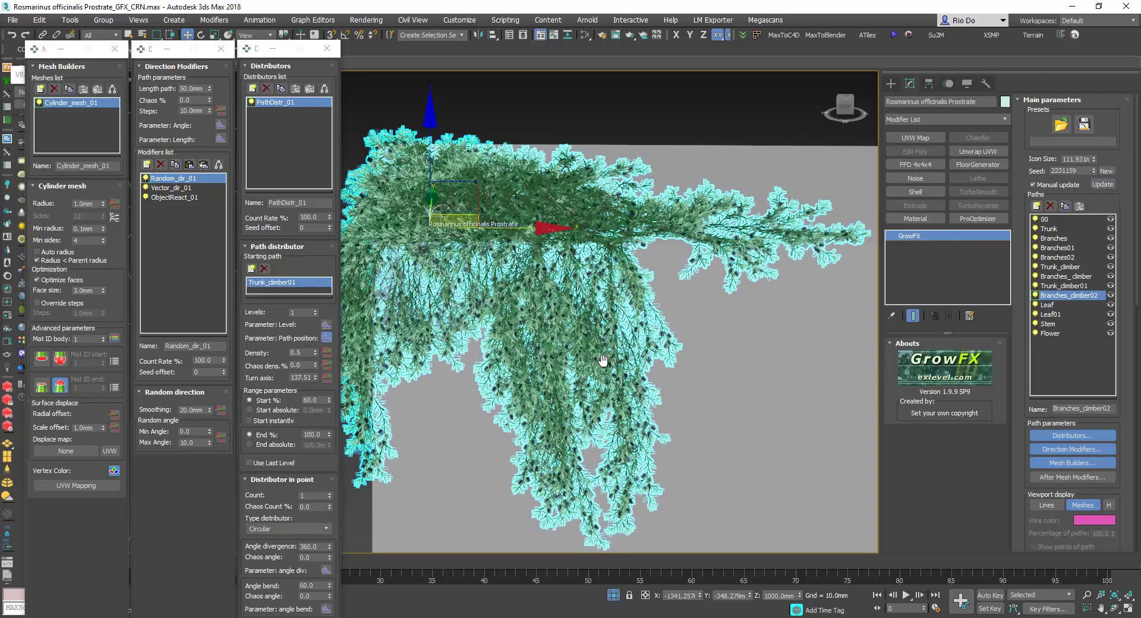
Create a new GrowFX cache file named climber_test in the Moreton Bay Fig folder.
{"action": "left_click_drag", "start_coordinate": [1064, 539], "coordinate": [1008, 156]}
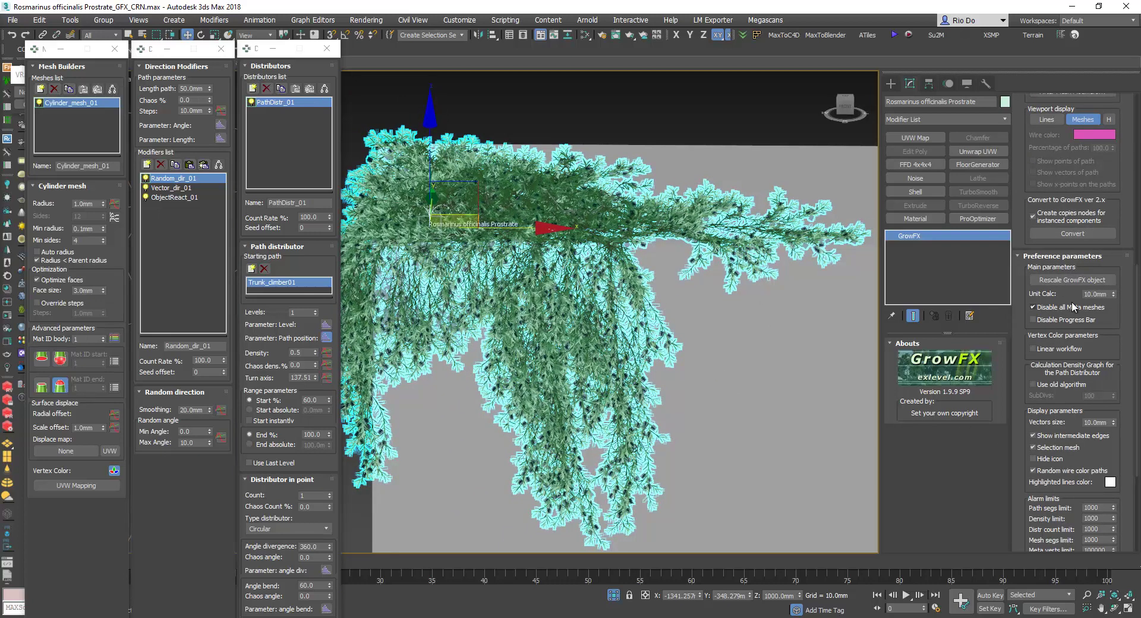
{"action": "scroll", "coordinate": [1127, 349], "scroll_direction": "down", "scroll_amount": 3}
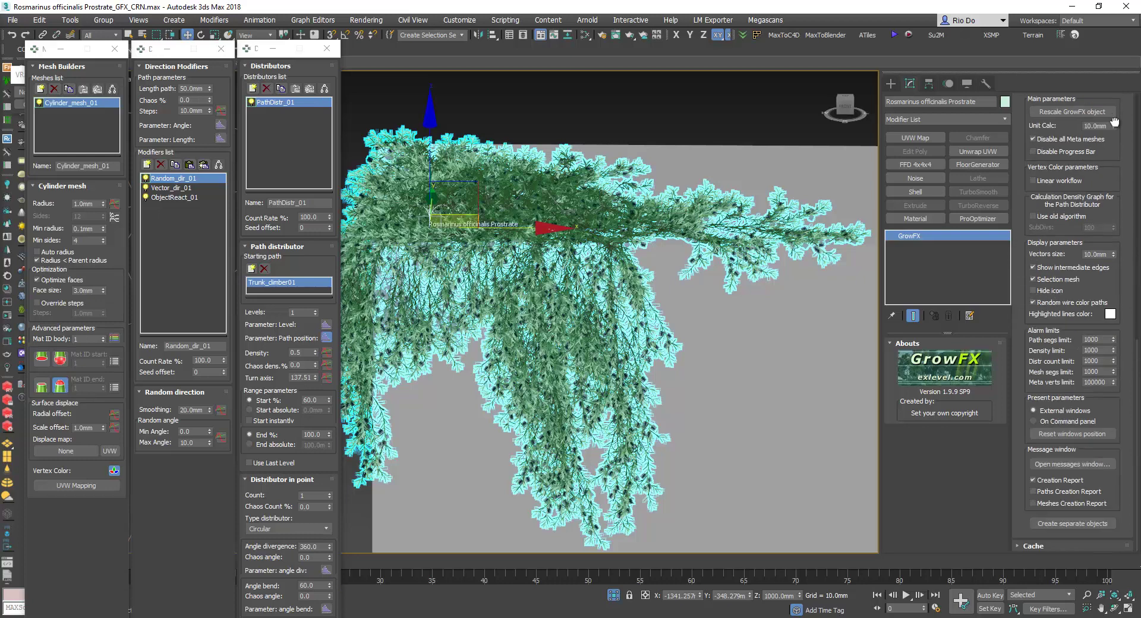
{"action": "left_click", "coordinate": [1062, 542]}
{"action": "left_click", "coordinate": [1056, 287]}
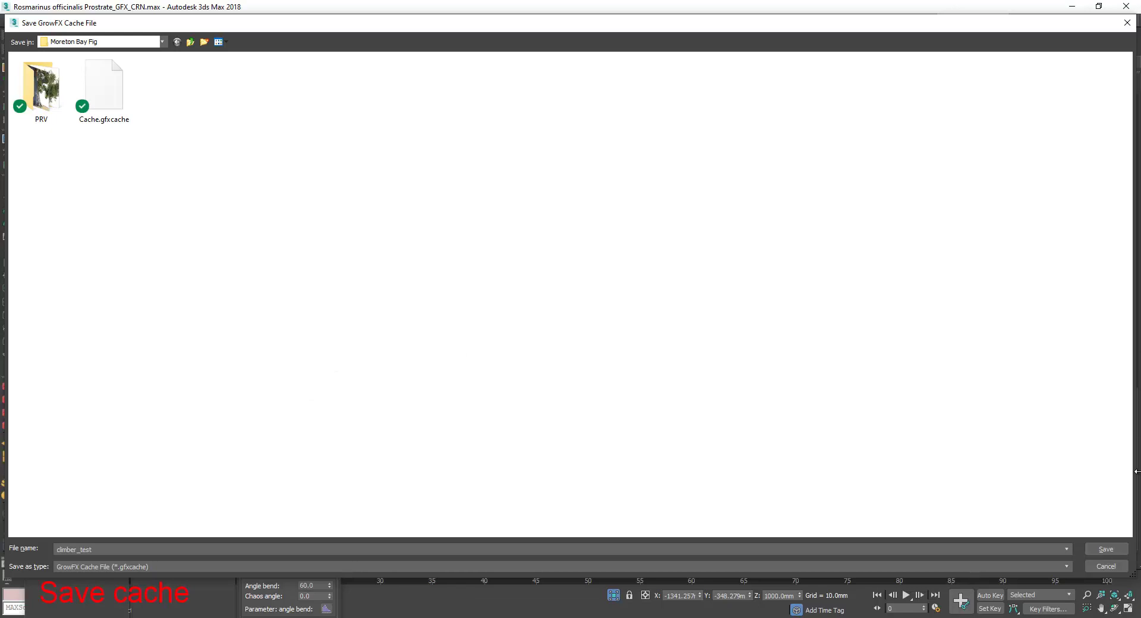
{"action": "left_click", "coordinate": [1107, 550]}
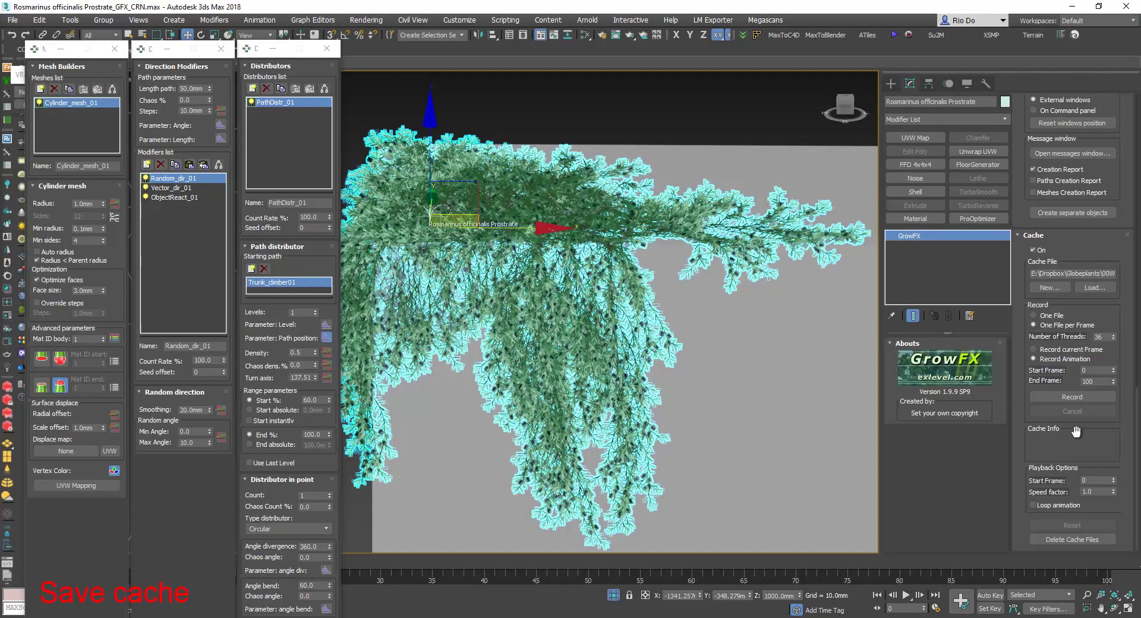
Record the plant's animation from frame 0 to 100 into one cache file.
{"action": "left_click", "coordinate": [1083, 397]}
{"action": "left_click", "coordinate": [1044, 316]}
{"action": "left_click_drag", "start_coordinate": [1090, 370], "coordinate": [1051, 371]}
{"action": "left_click", "coordinate": [1090, 402]}
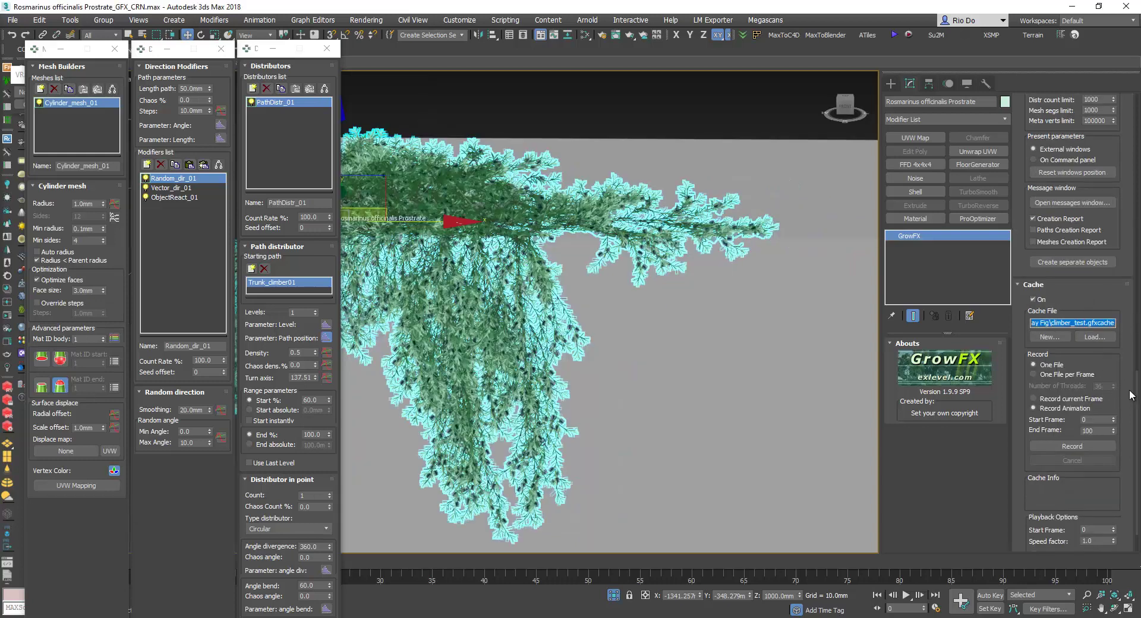
Deselect the plant and play the cached wind animation in the viewport.
{"action": "scroll", "coordinate": [1103, 145], "scroll_direction": "down", "scroll_amount": 2}
{"action": "scroll", "coordinate": [1106, 130], "scroll_direction": "up", "scroll_amount": 15}
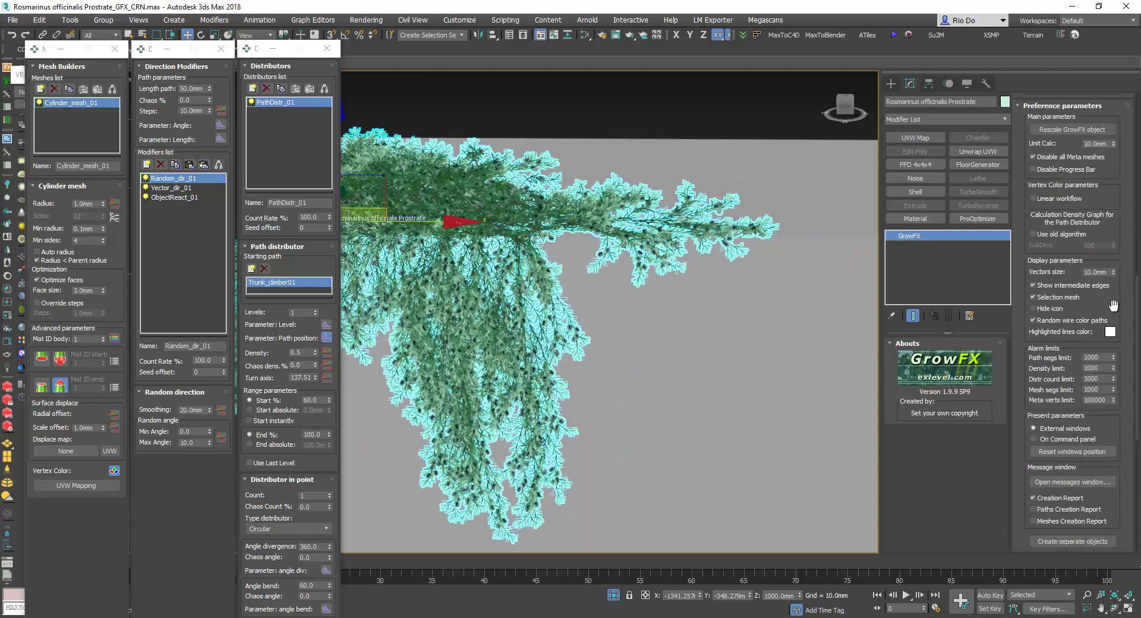
{"action": "left_click", "coordinate": [890, 83]}
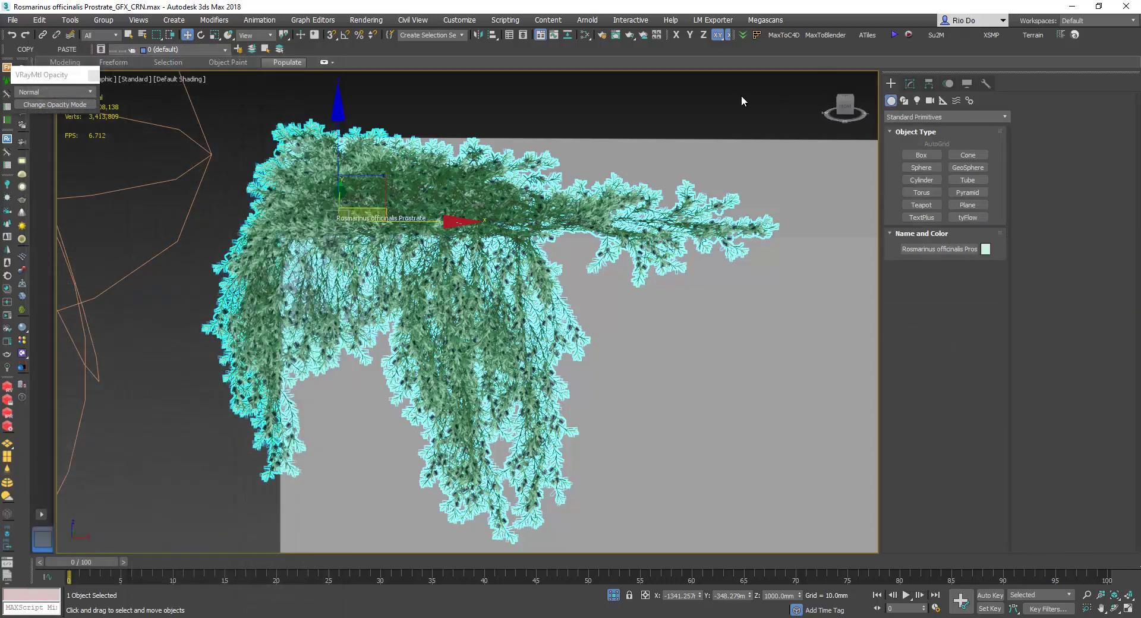
{"action": "left_click", "coordinate": [741, 95]}
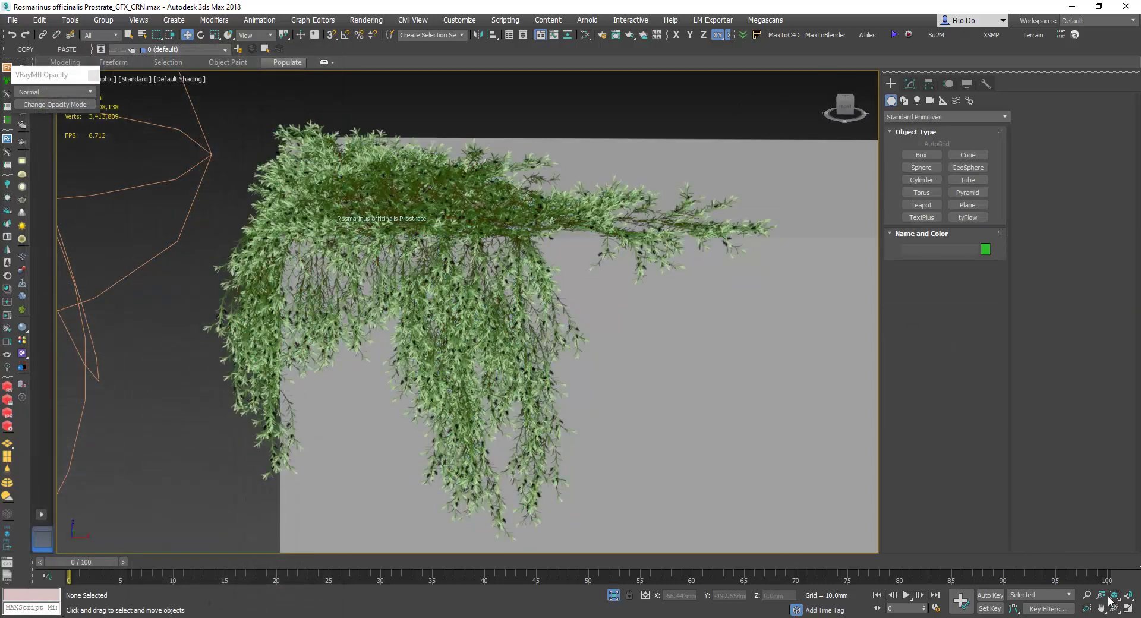
{"action": "left_click", "coordinate": [905, 595]}
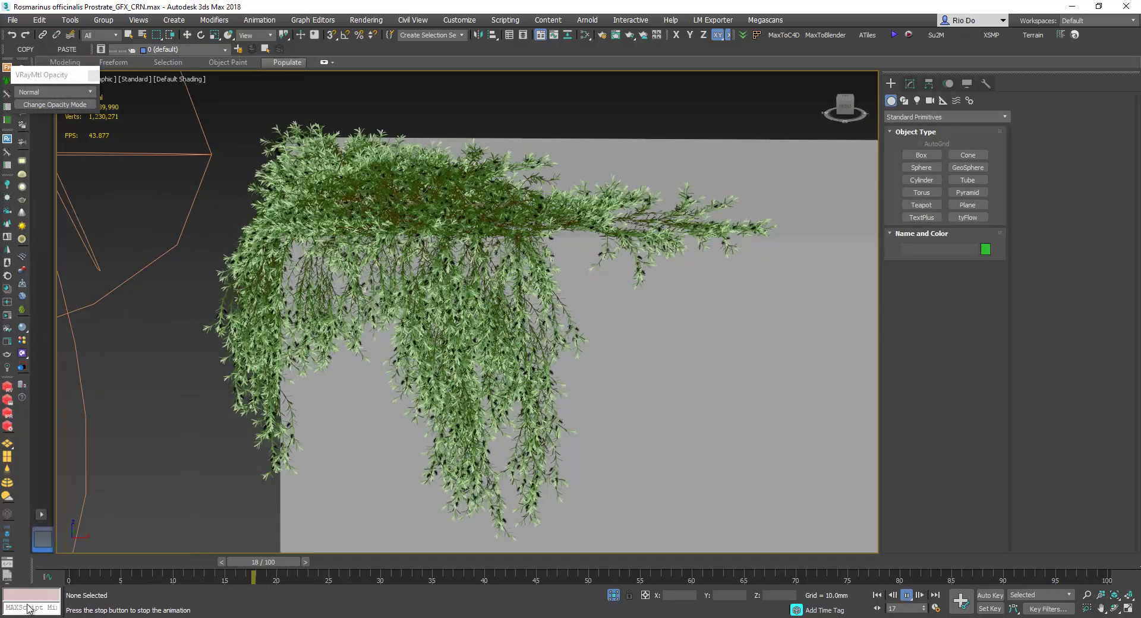